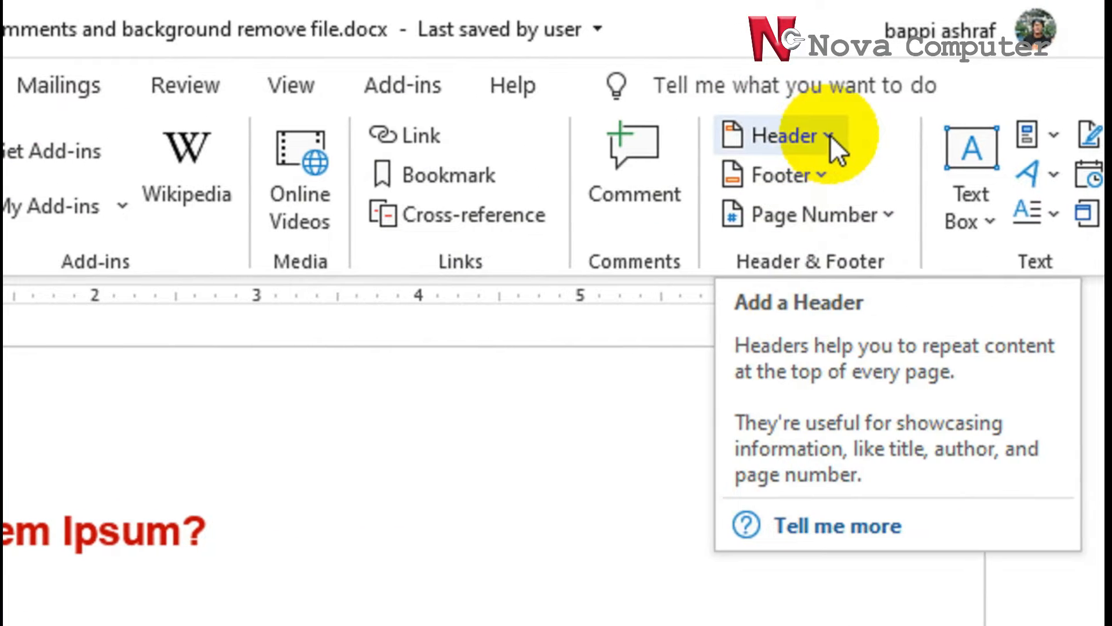
Insert the built-in Banded header and check it on the first two pages
left_click(833, 137)
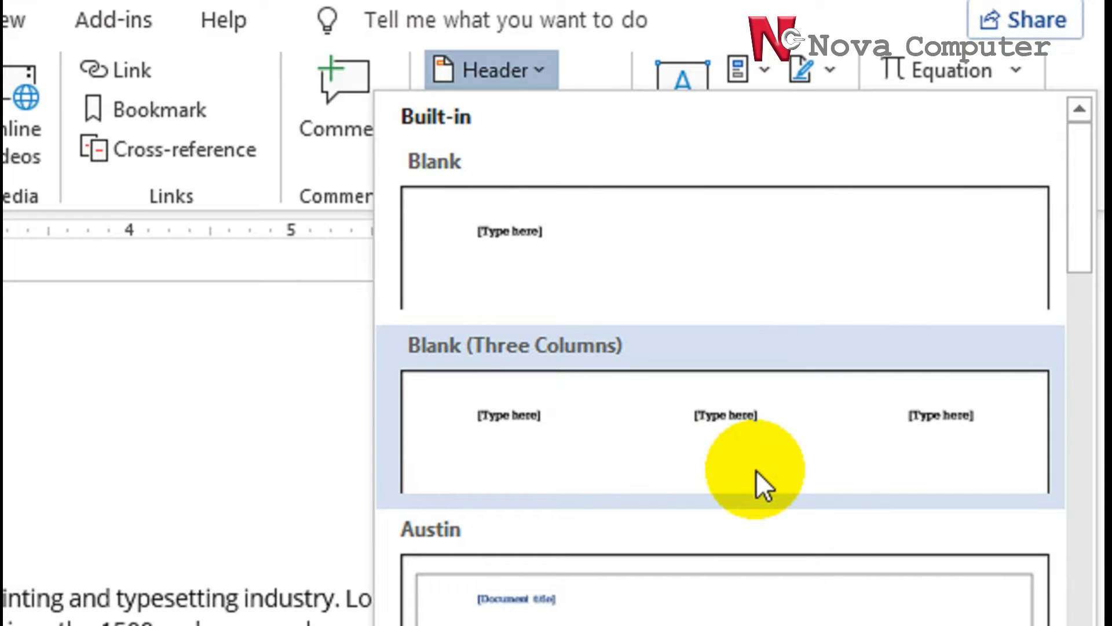
scroll(756, 470, "down", 3)
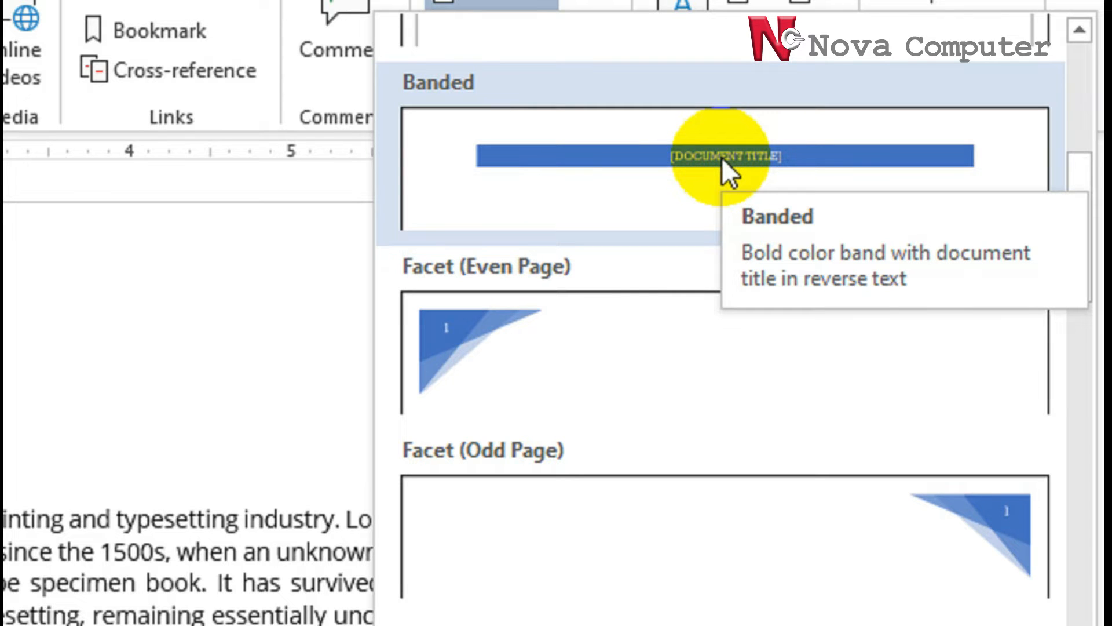
left_click(722, 157)
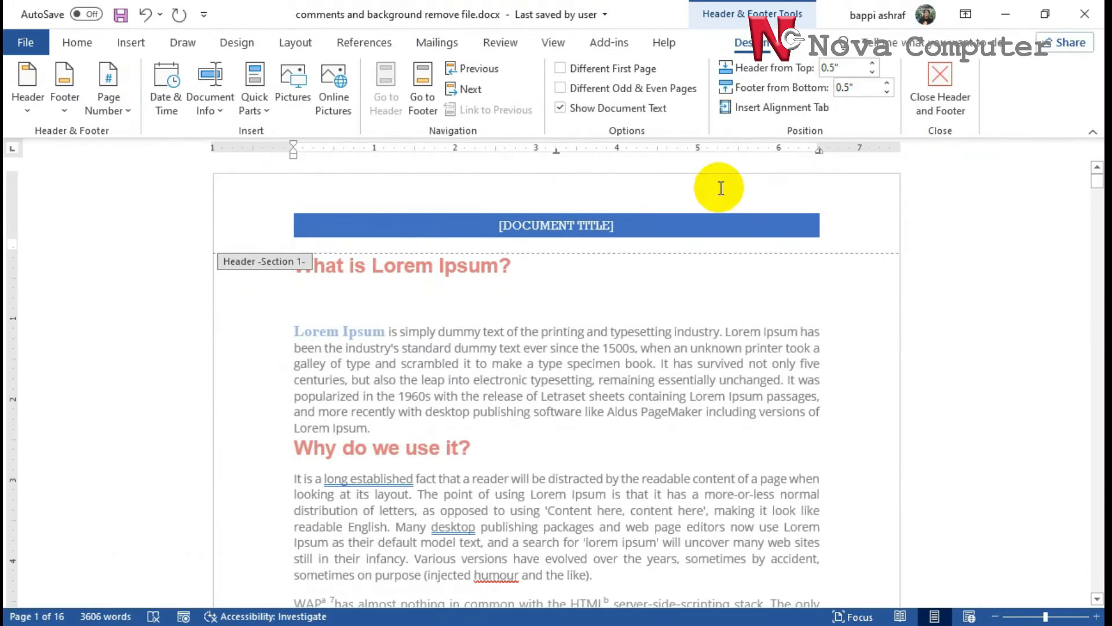
scroll(666, 311, "down", 5)
scroll(666, 314, "down", 7)
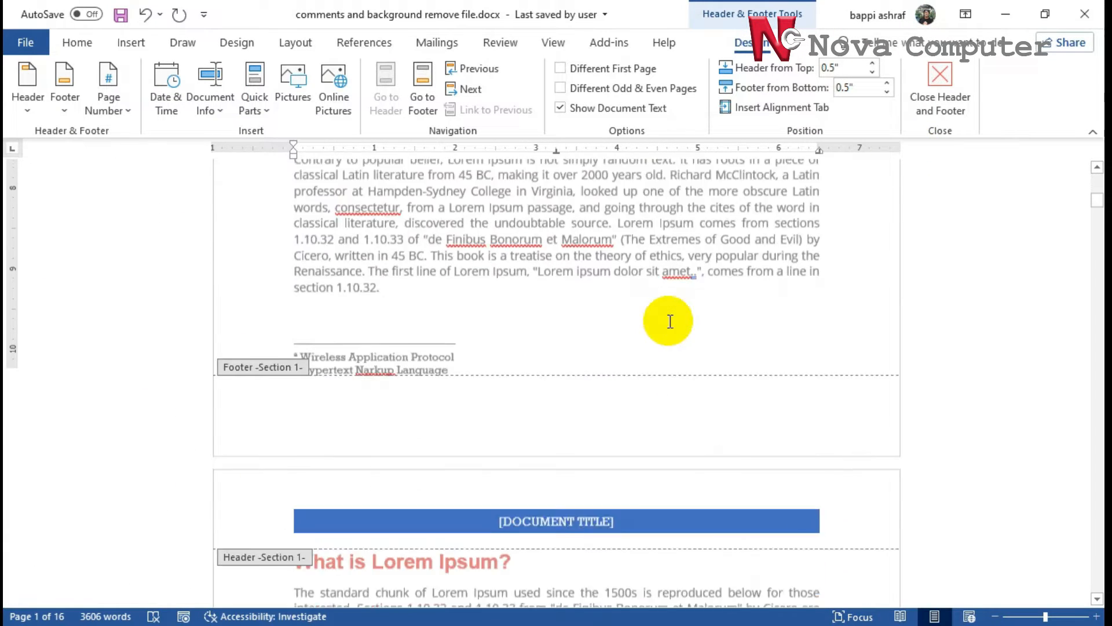
scroll(672, 320, "up", 12)
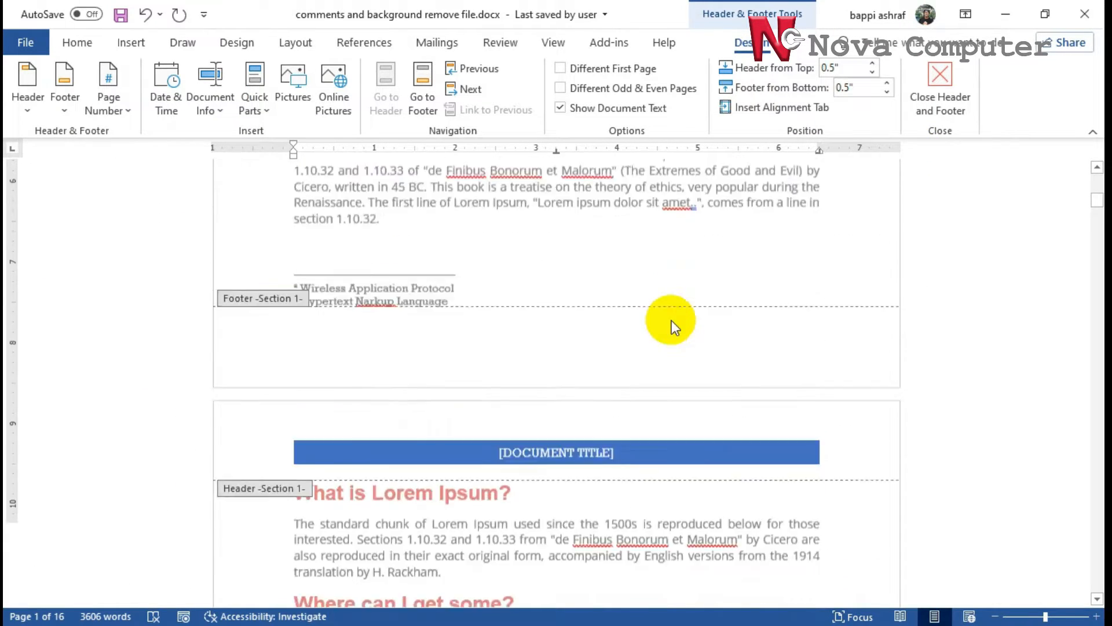
Replace the document title placeholder in the header band with MY TITLE and check it on the following page
left_click(519, 224)
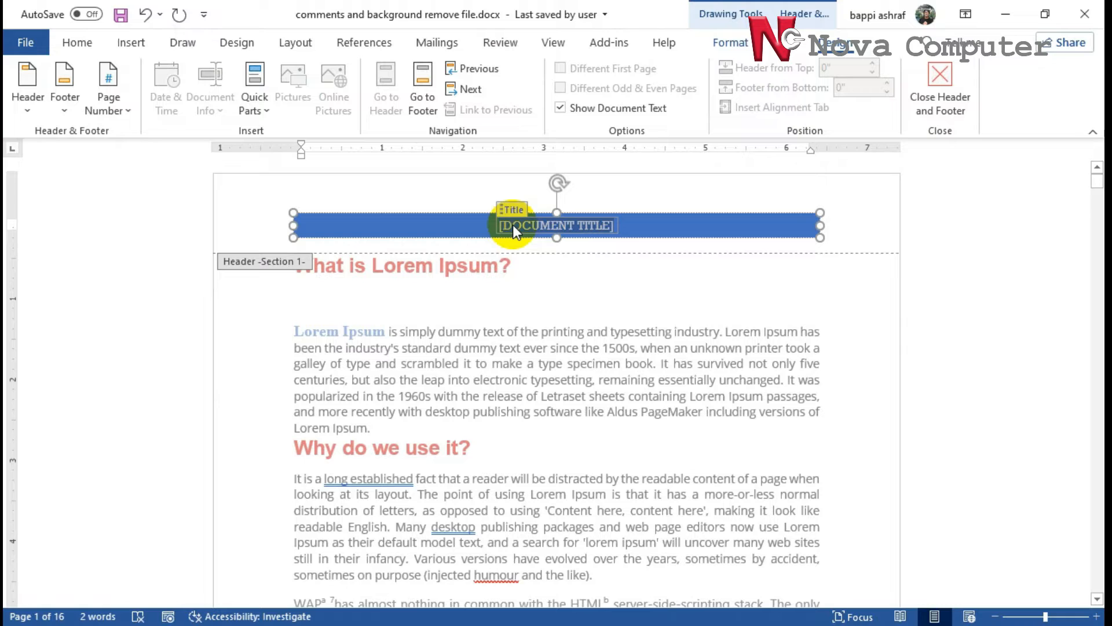
type("MY")
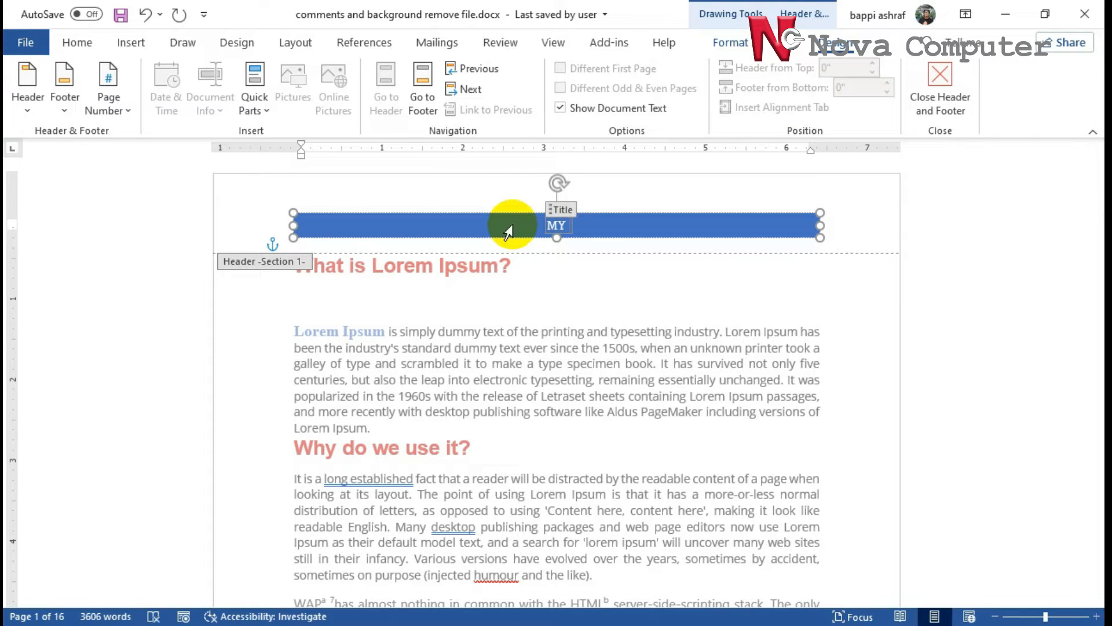
type(" TI")
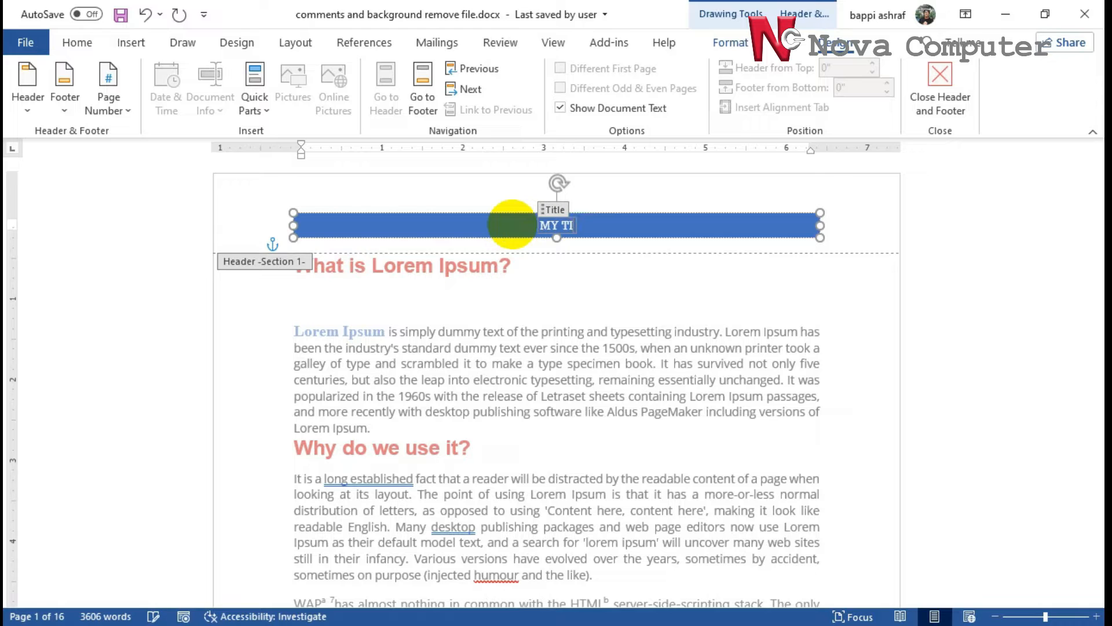
type("TLE")
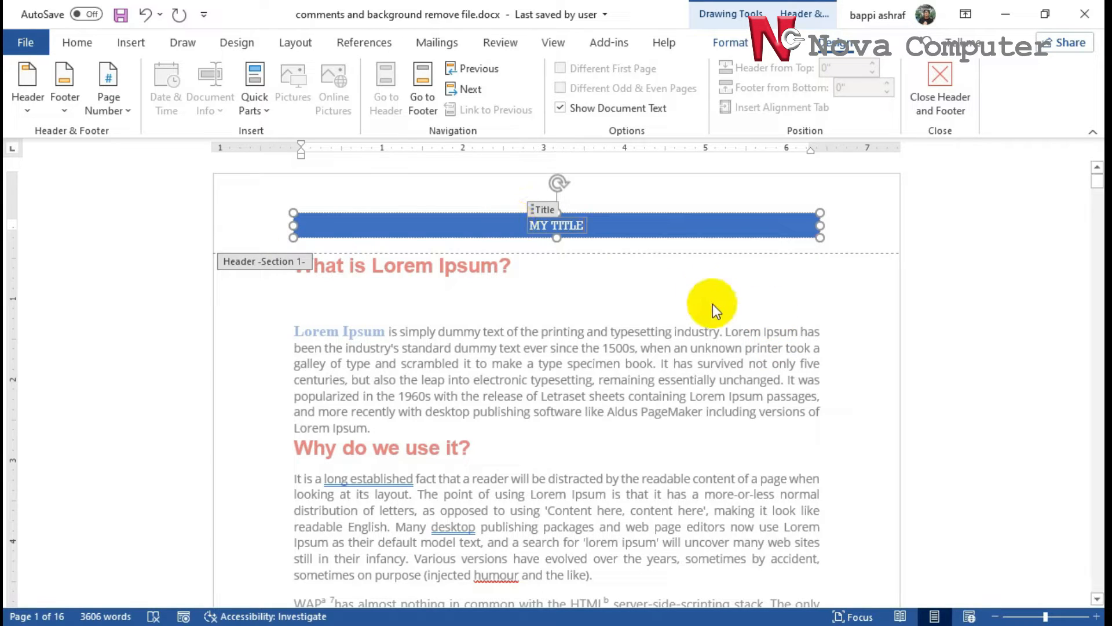
scroll(712, 336, "down", 10)
scroll(715, 353, "down", 20)
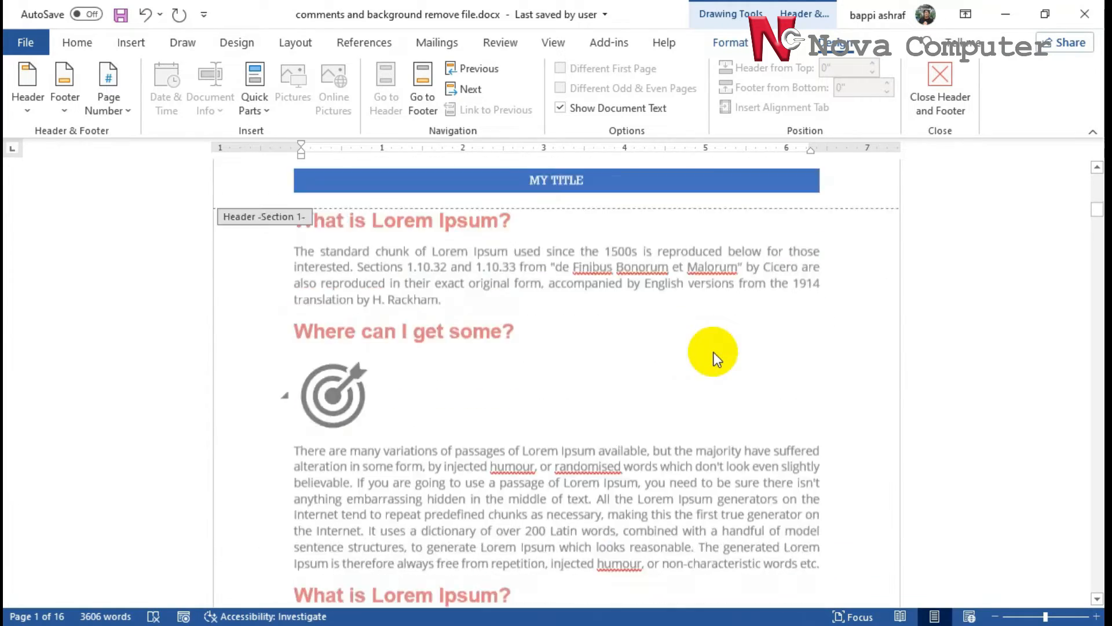
scroll(717, 370, "up", 20)
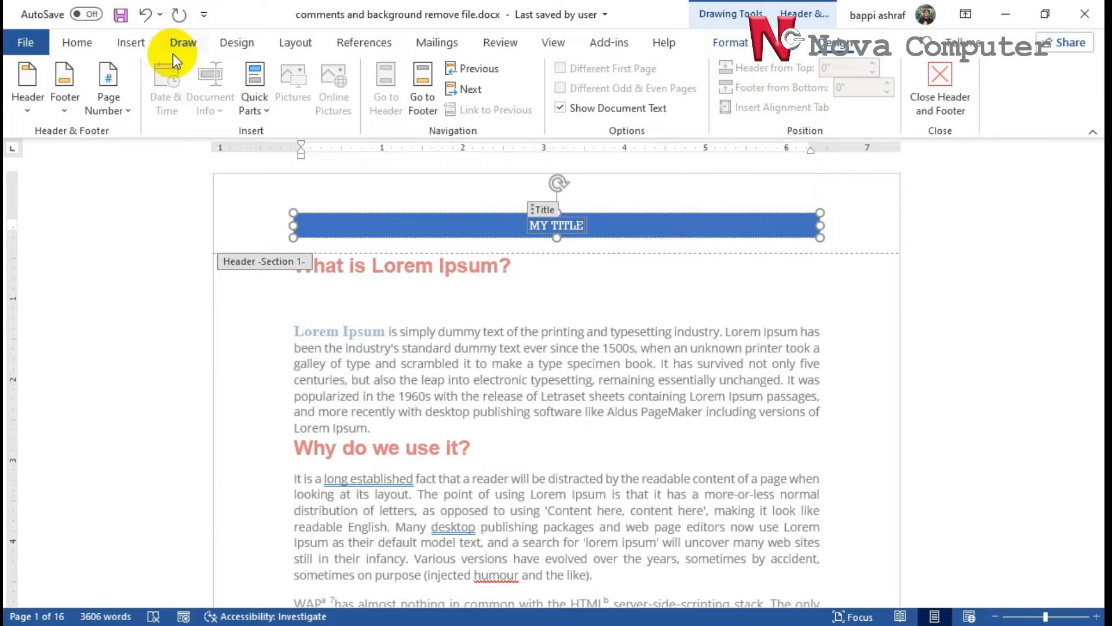
Replace the current header with the built-in Facet (Even Page) design
left_click(131, 43)
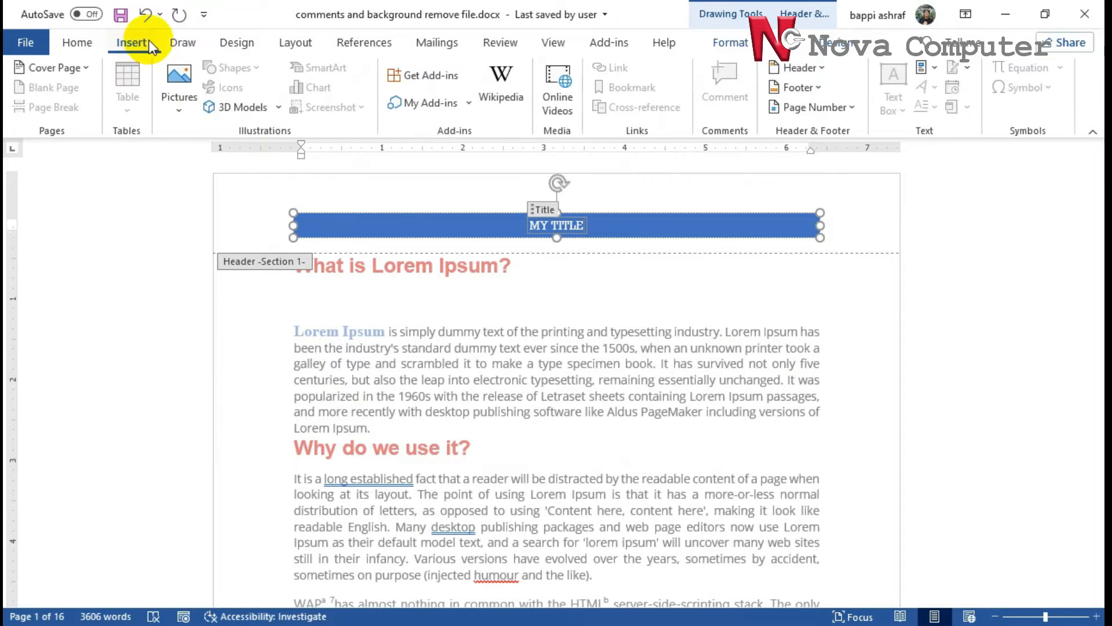
left_click(822, 70)
scroll(878, 458, "down", 3)
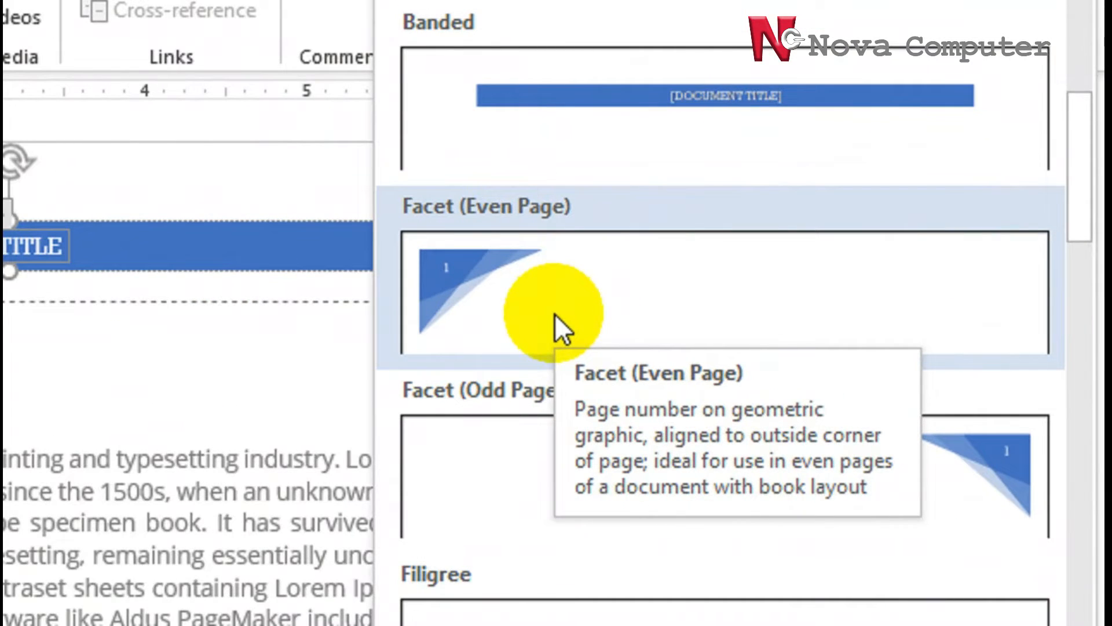
left_click(555, 314)
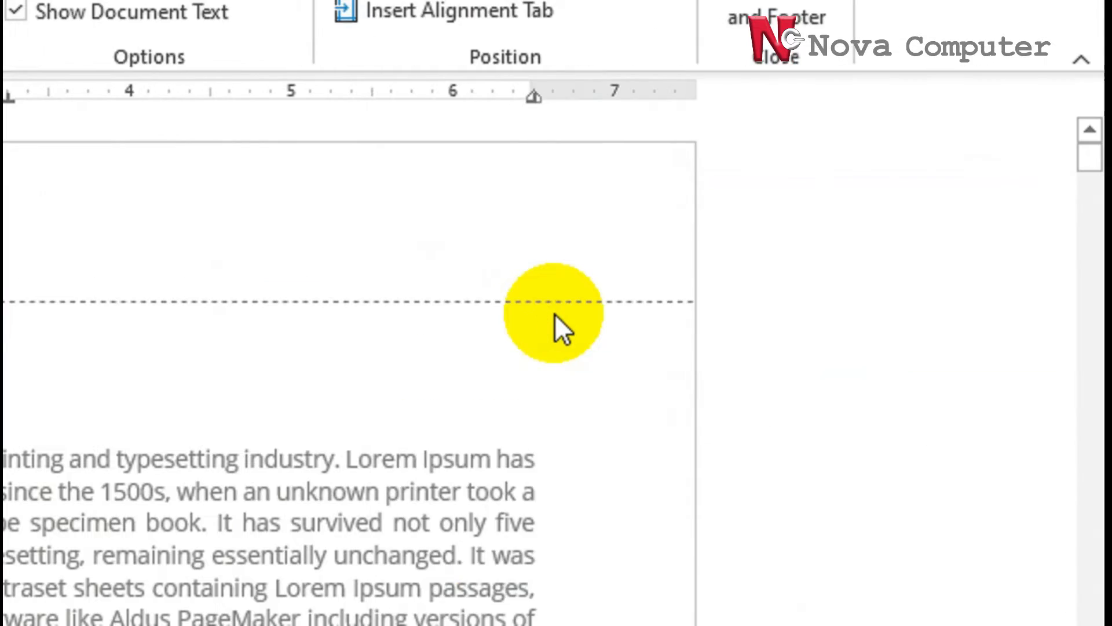
Examine the Facet header's page numbers on the following pages and the header position setting
scroll(777, 489, "down", 15)
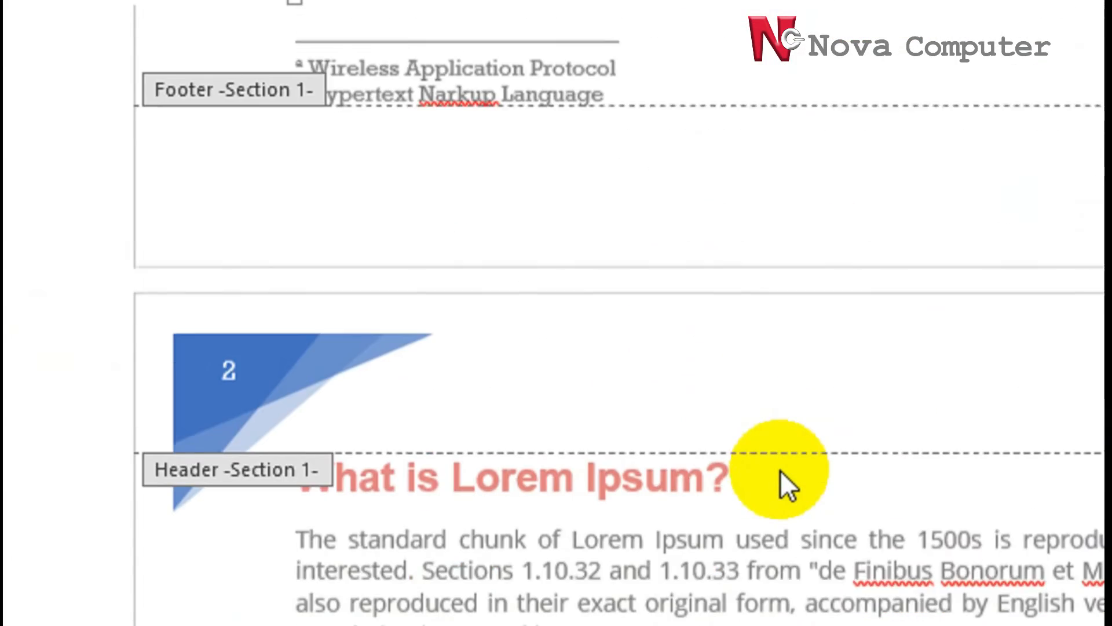
scroll(782, 470, "down", 15)
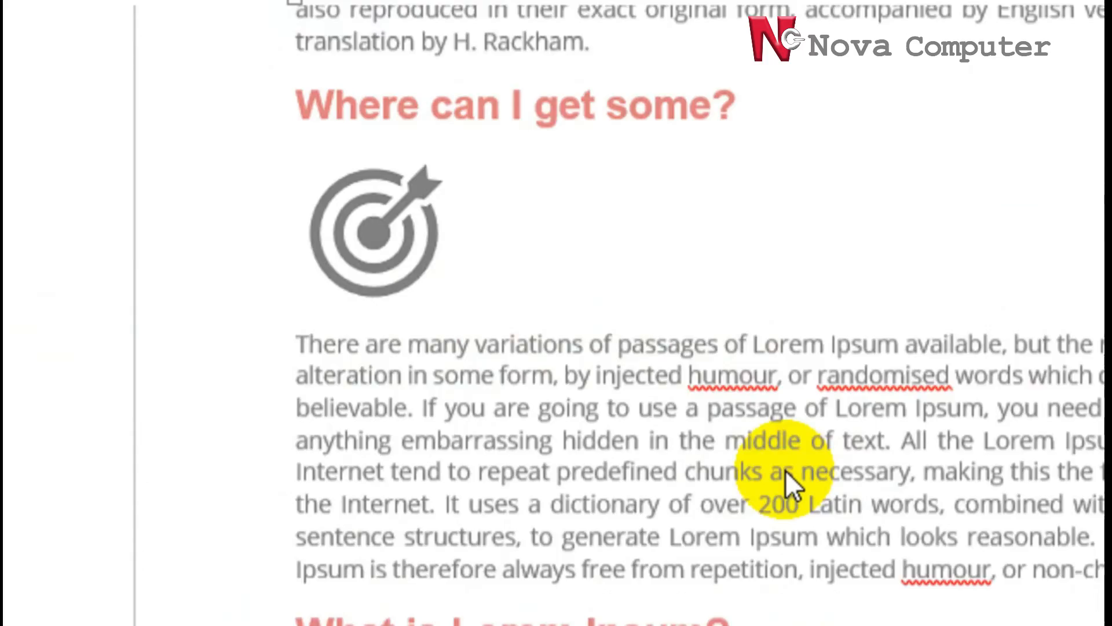
scroll(787, 468, "down", 5)
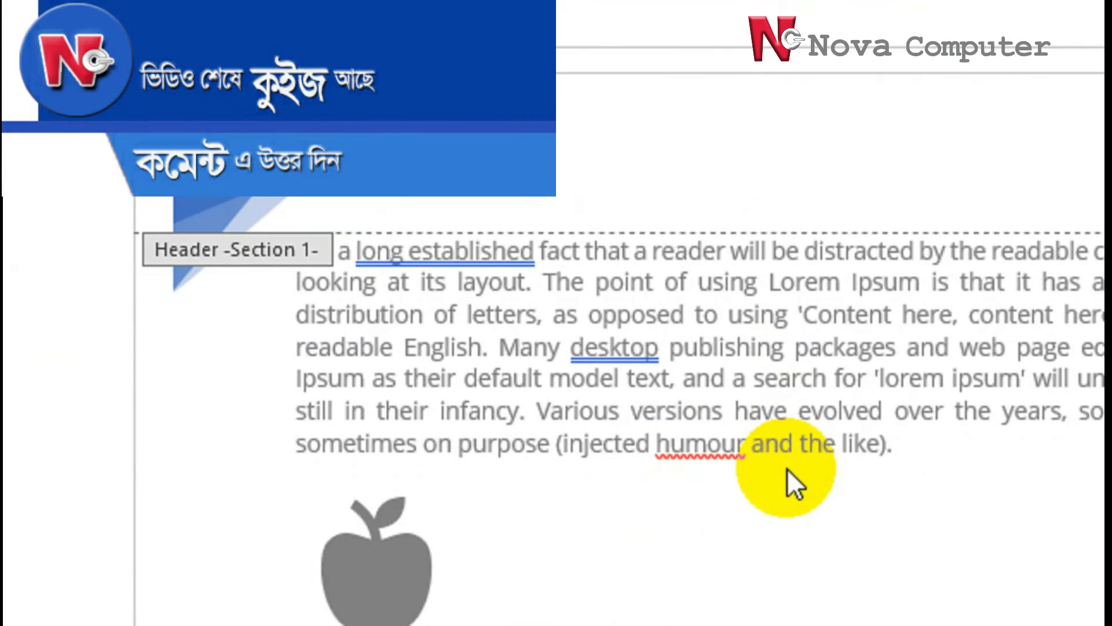
scroll(787, 467, "down", 5)
scroll(787, 467, "down", 15)
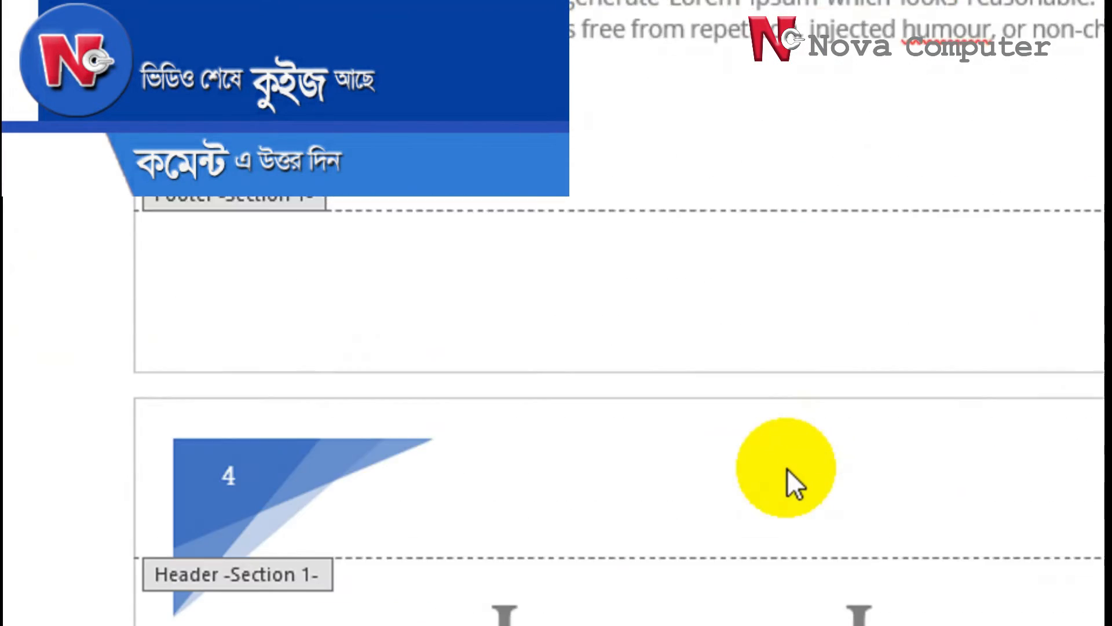
scroll(785, 466, "up", 3)
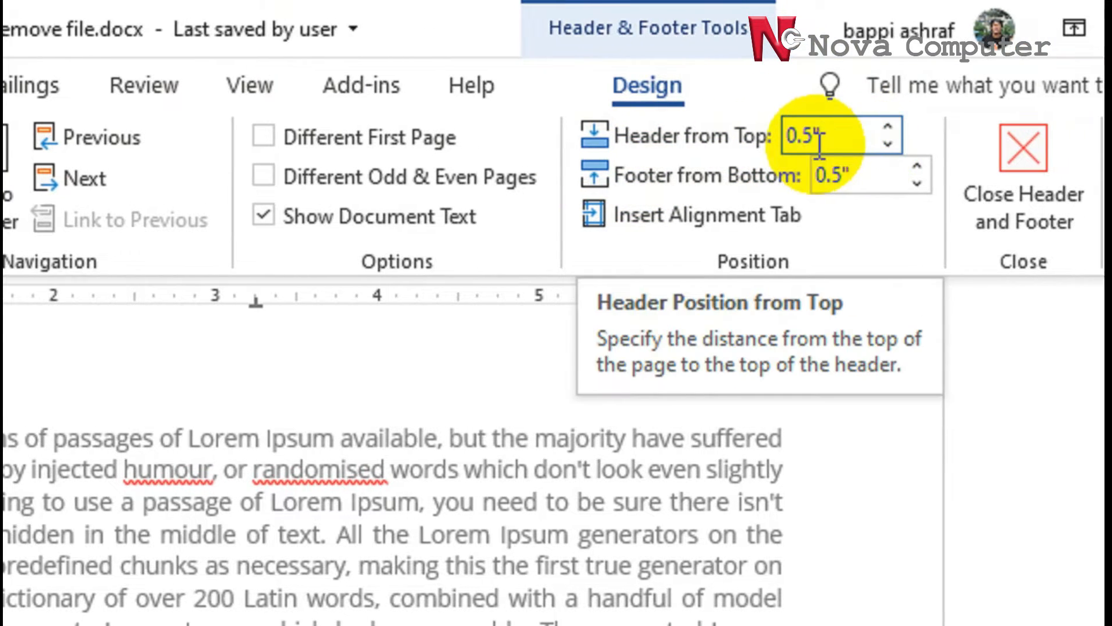
scroll(652, 533, "up", 10)
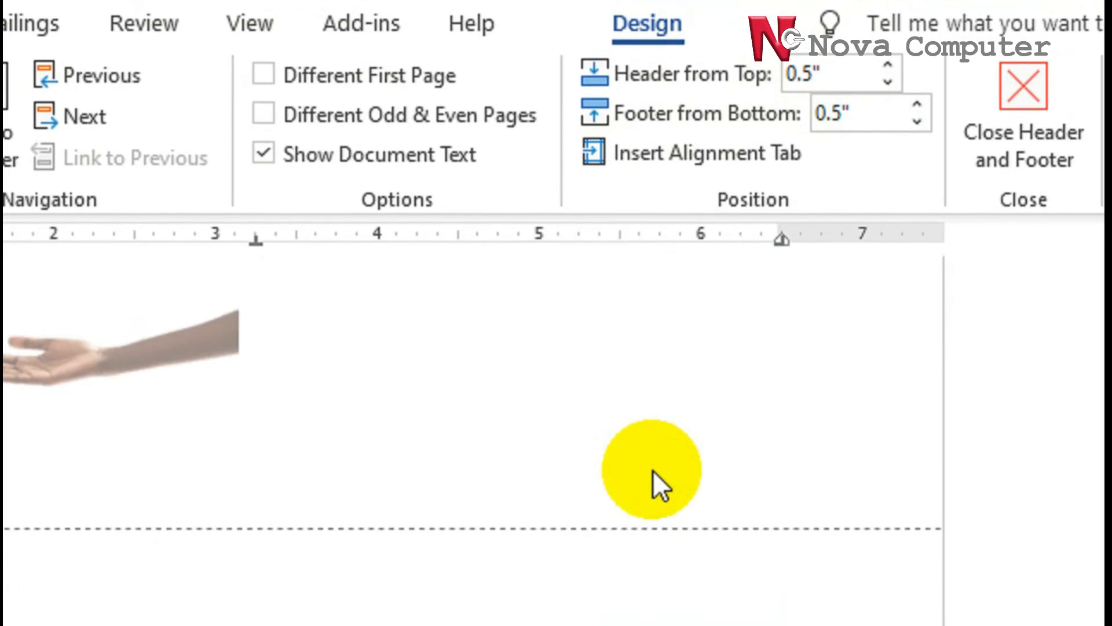
scroll(655, 470, "down", 2)
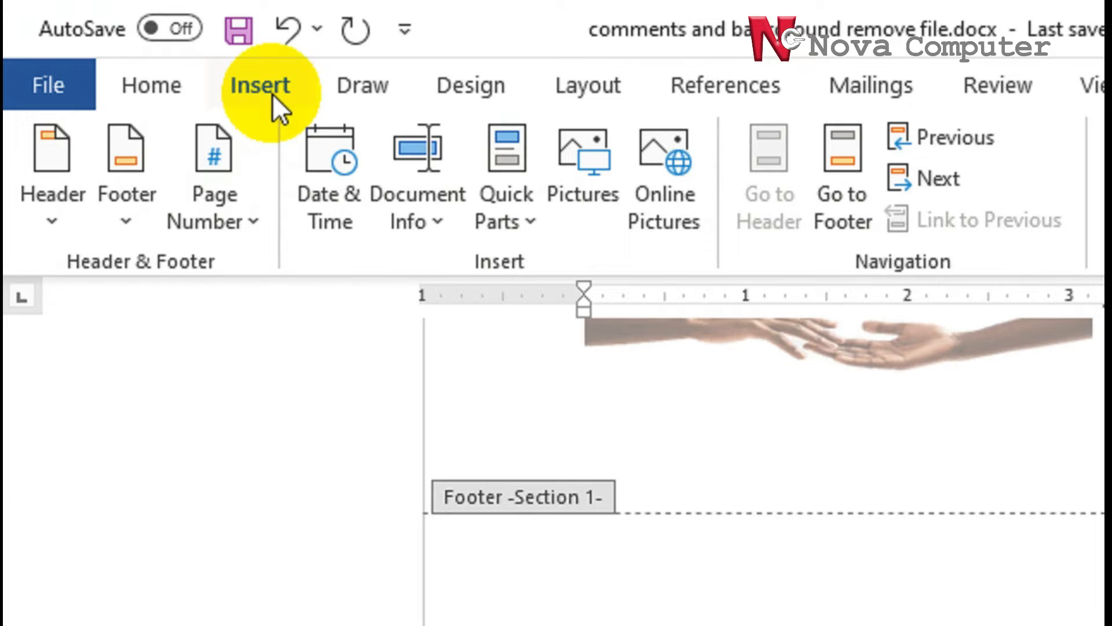
Change the header to the built-in Facet (Odd Page) design and check it back on page 1
left_click(49, 217)
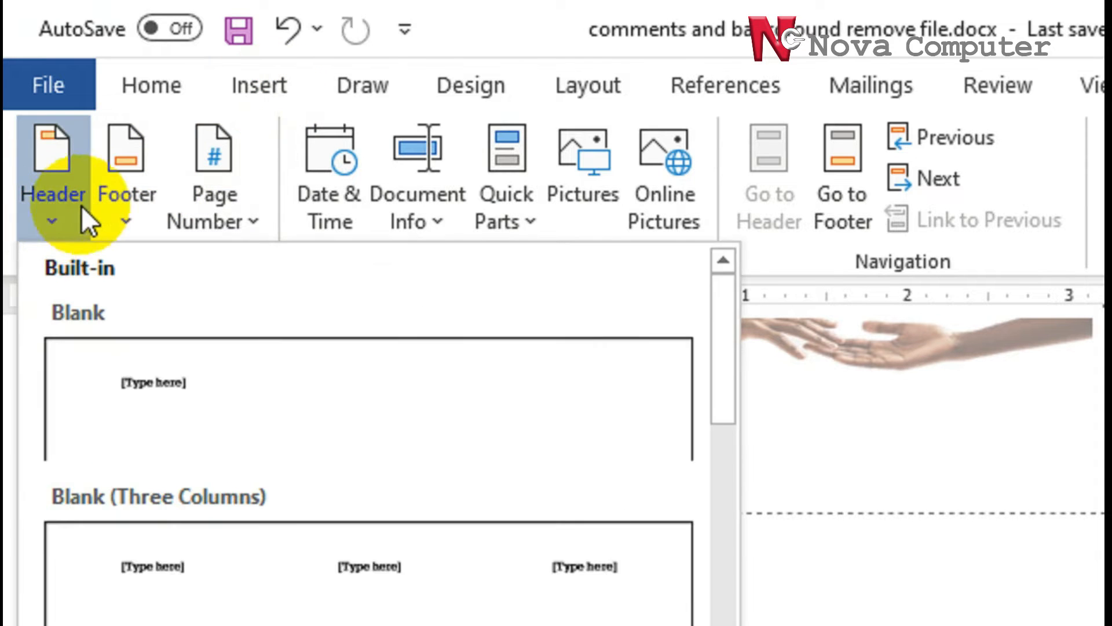
scroll(443, 549, "down", 5)
scroll(453, 550, "up", 3)
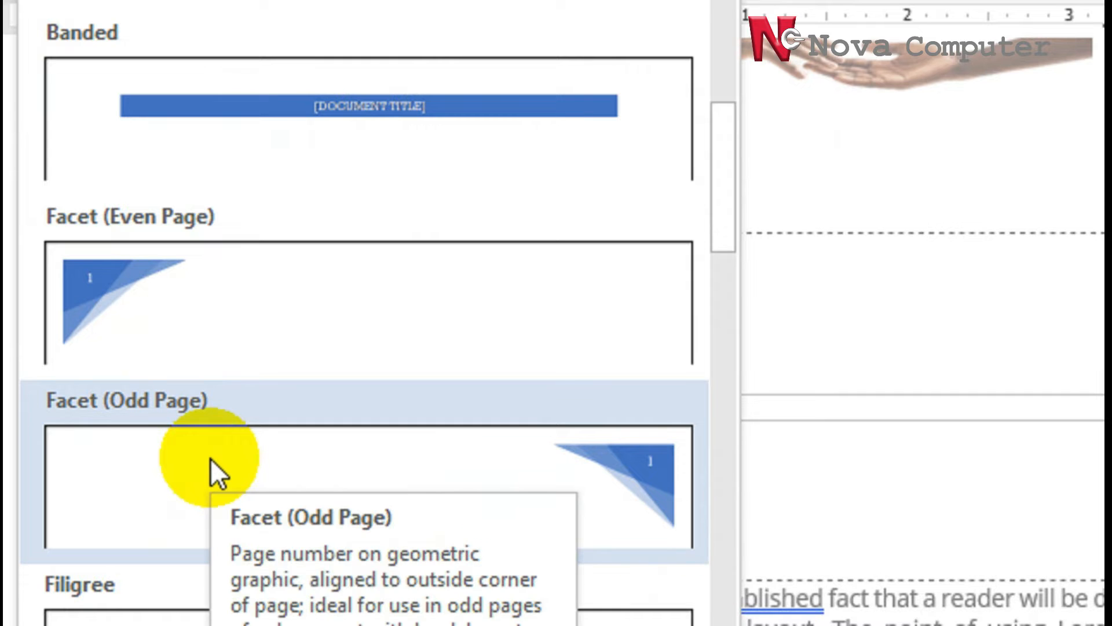
left_click(221, 474)
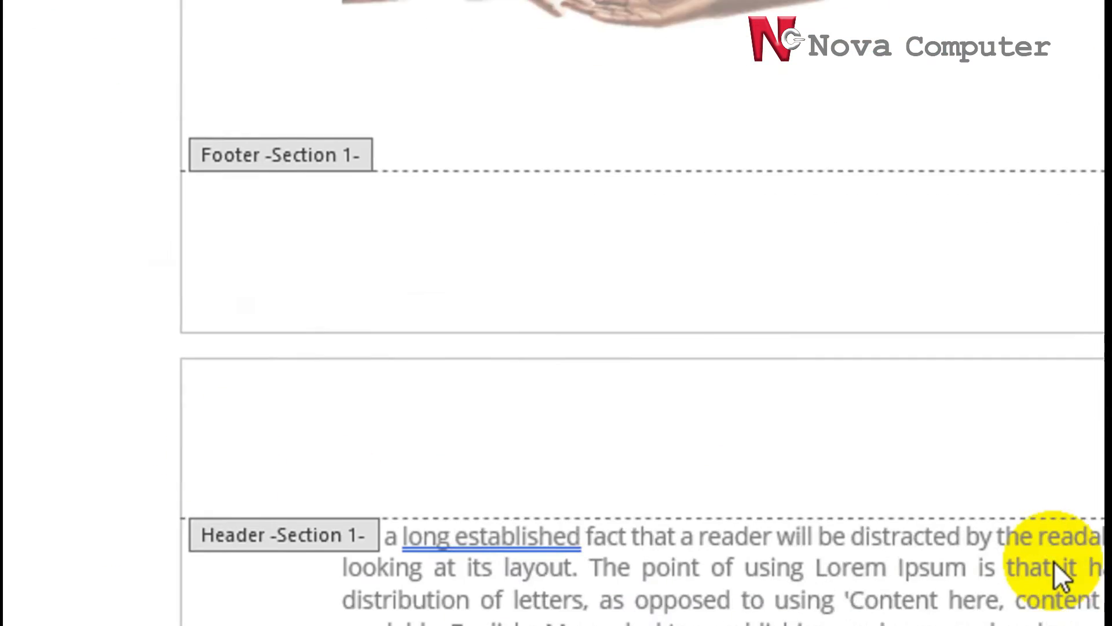
scroll(837, 472, "up", 15)
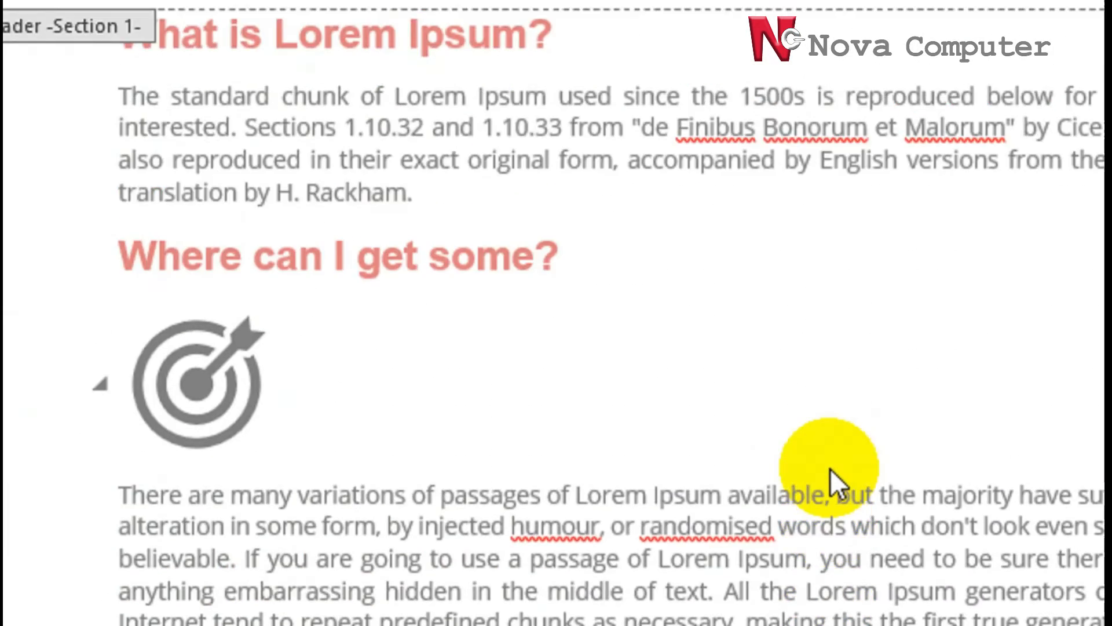
scroll(830, 468, "up", 15)
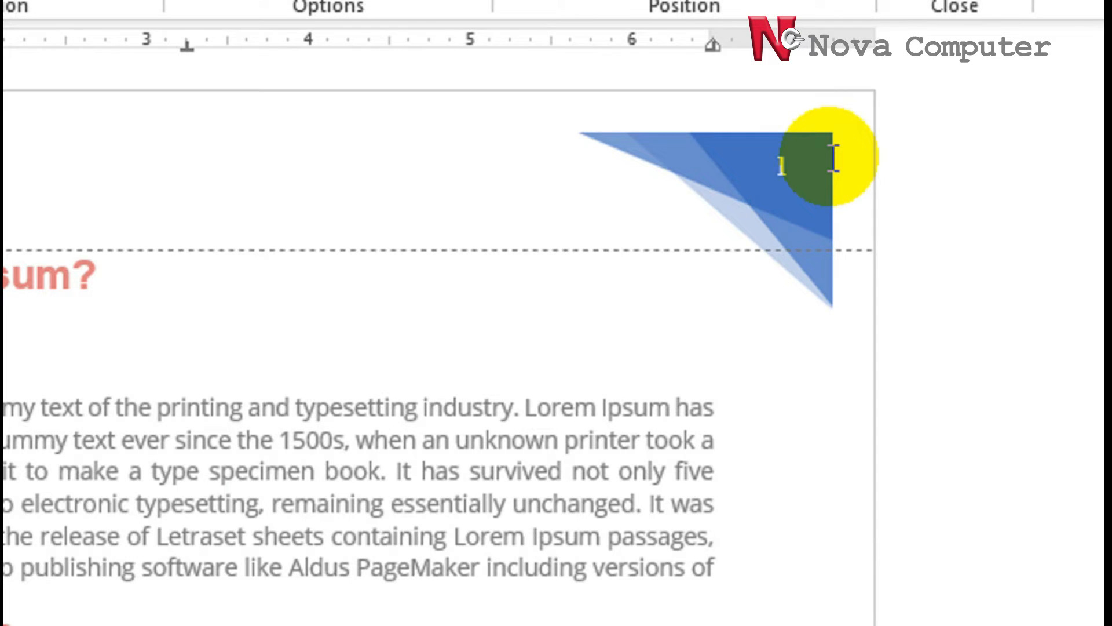
Browse the remaining built-in headers and apply the Whisp design to the document
left_click(28, 106)
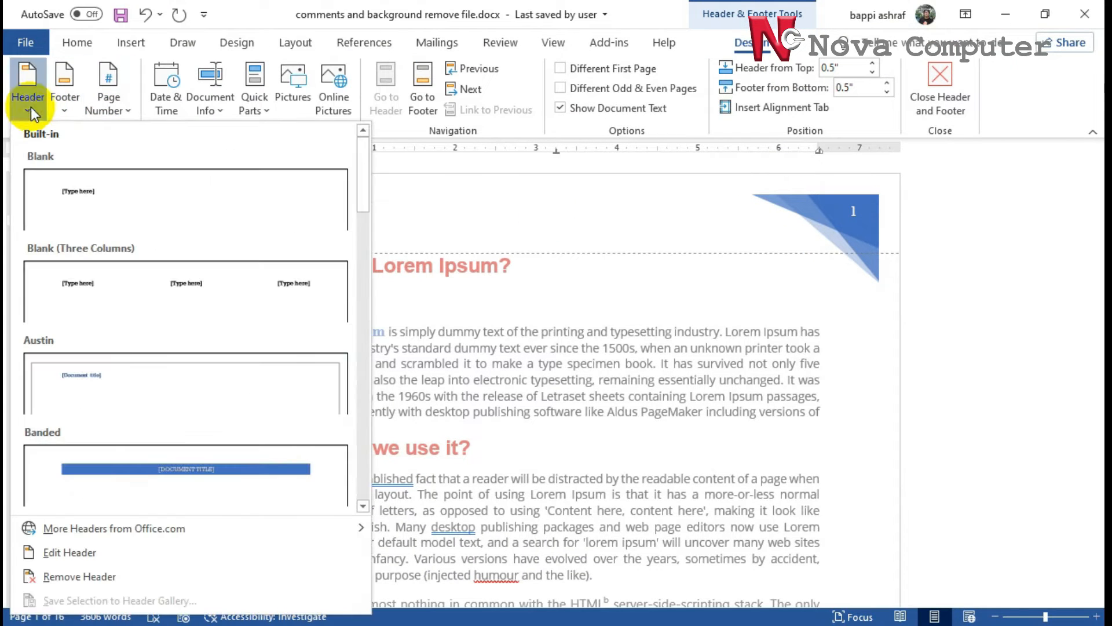
scroll(255, 406, "down", 5)
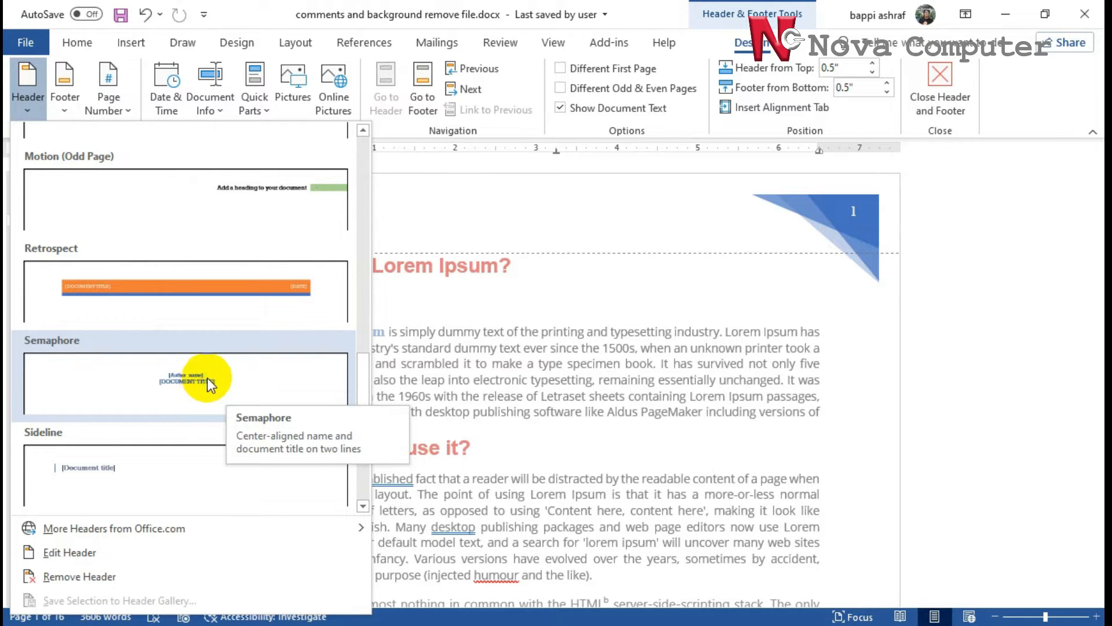
scroll(207, 378, "down", 3)
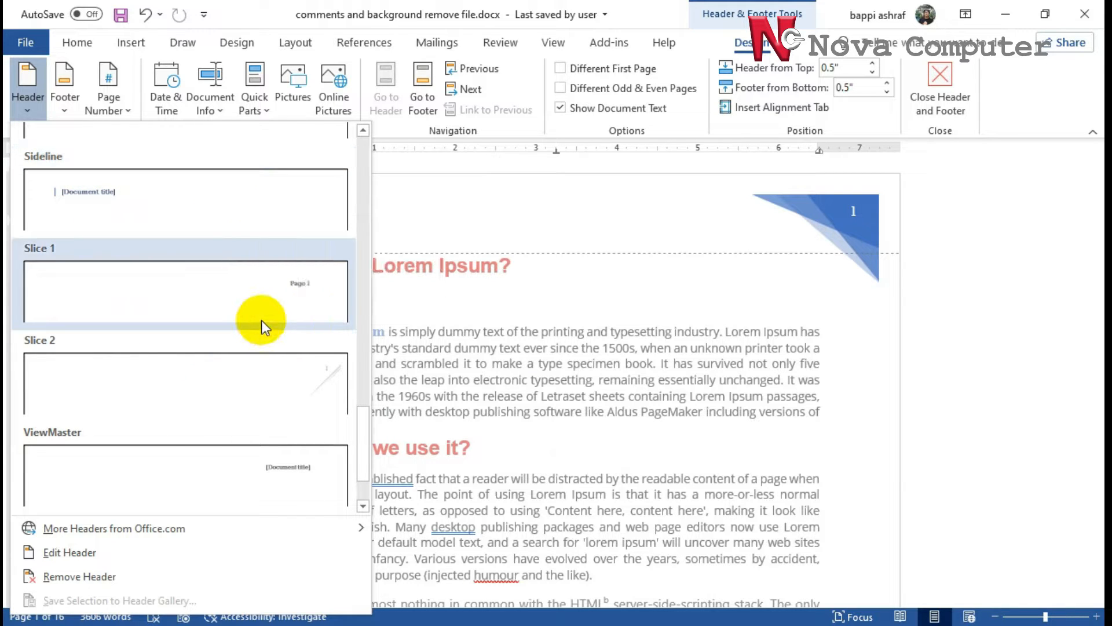
scroll(225, 422, "down", 1)
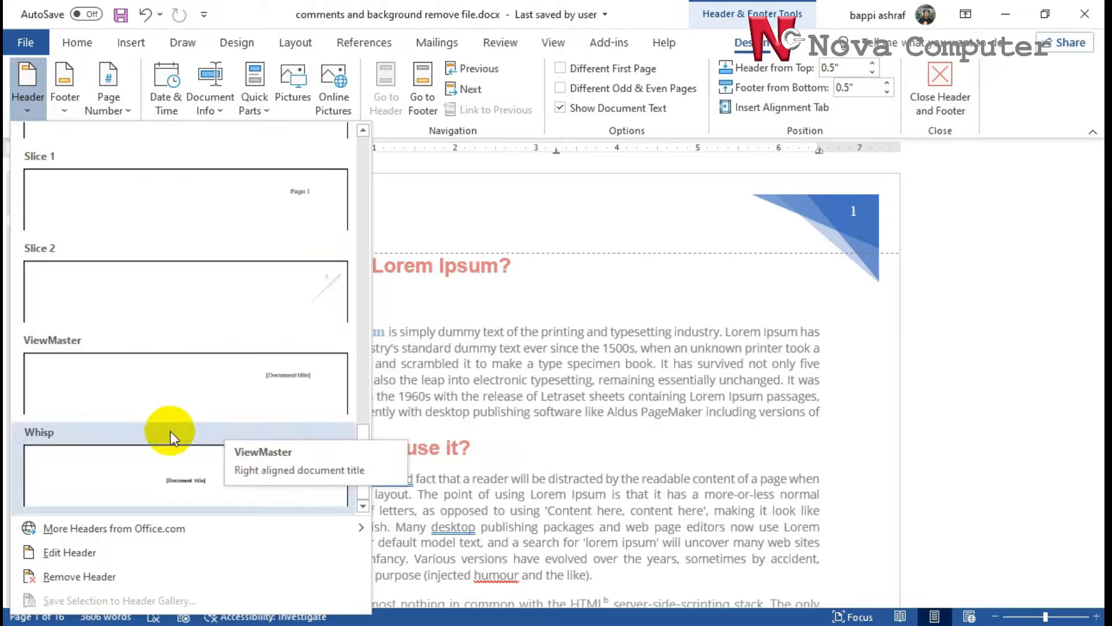
left_click(272, 487)
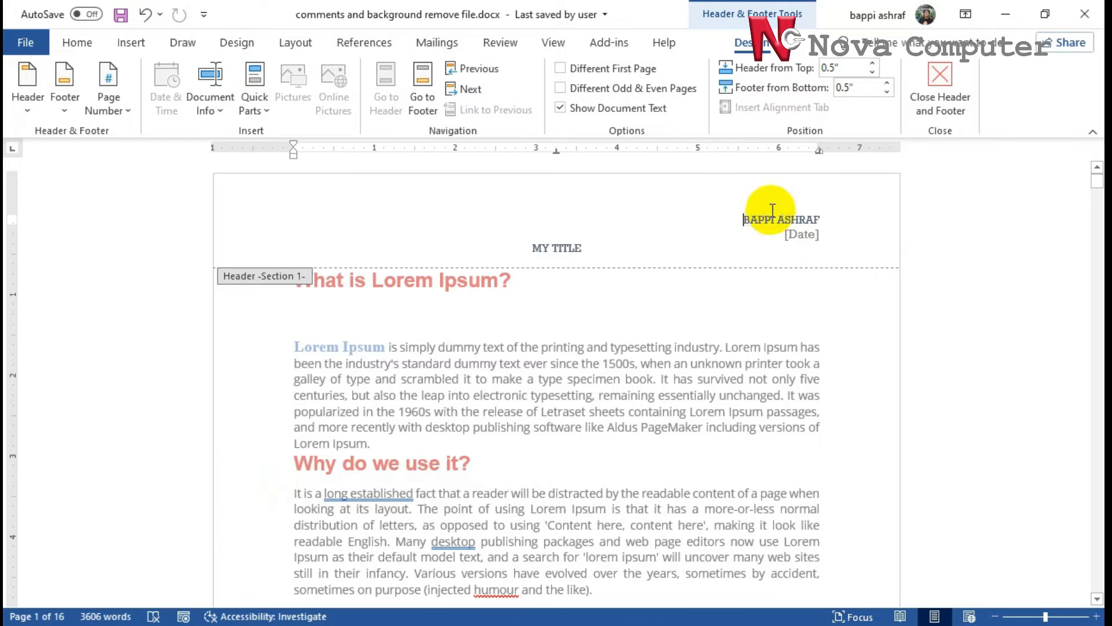
Set the date field below the author name in the header to 6/14/12
left_click(762, 219)
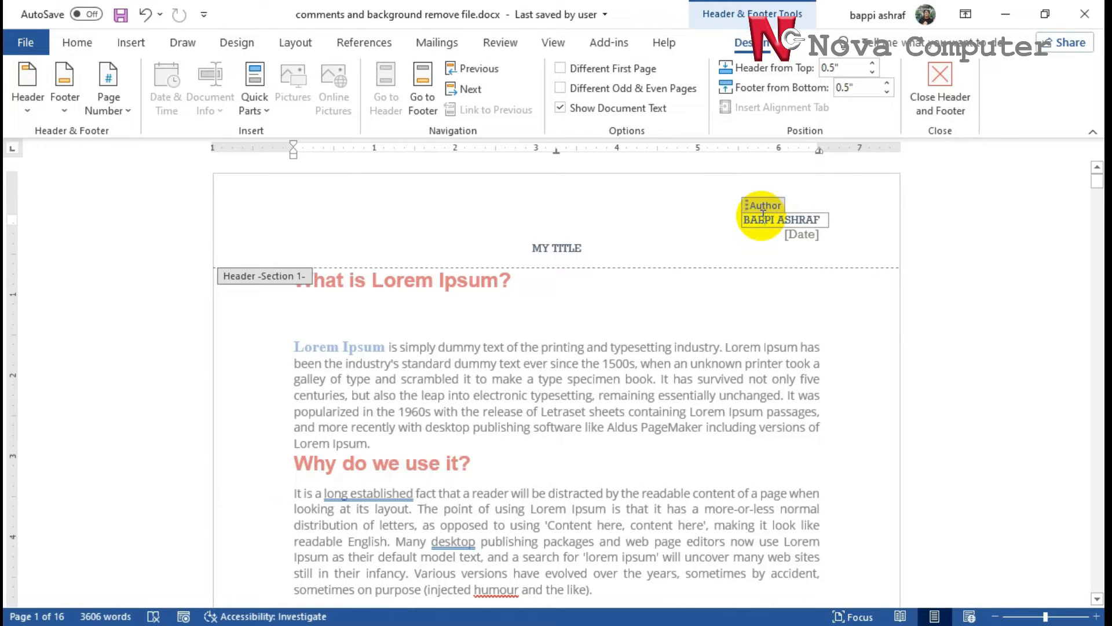
left_click(798, 234)
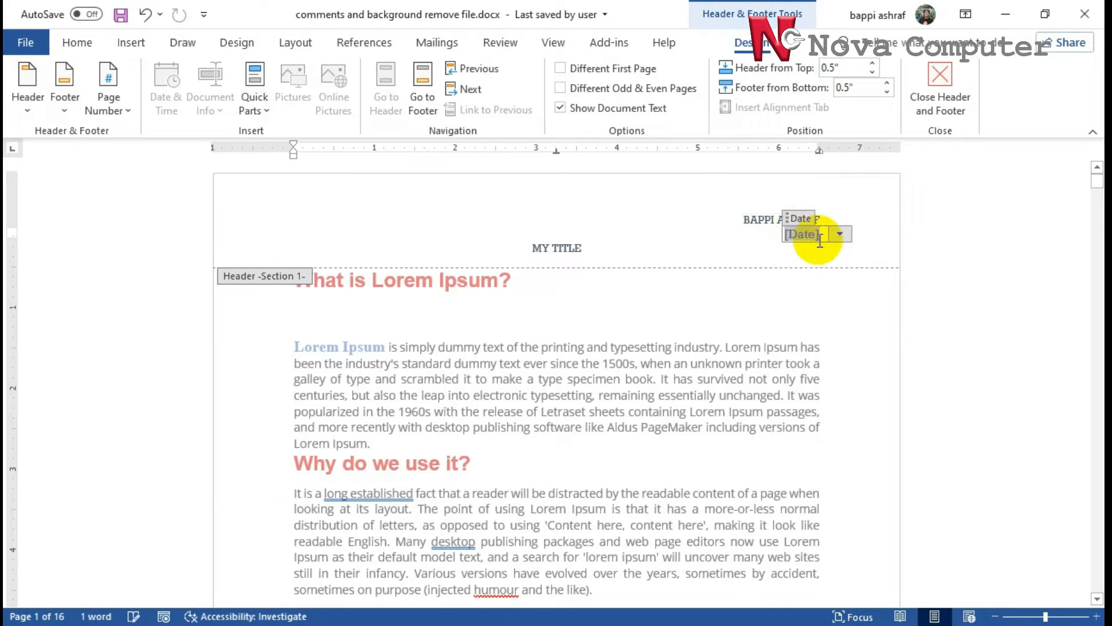
left_click(843, 238)
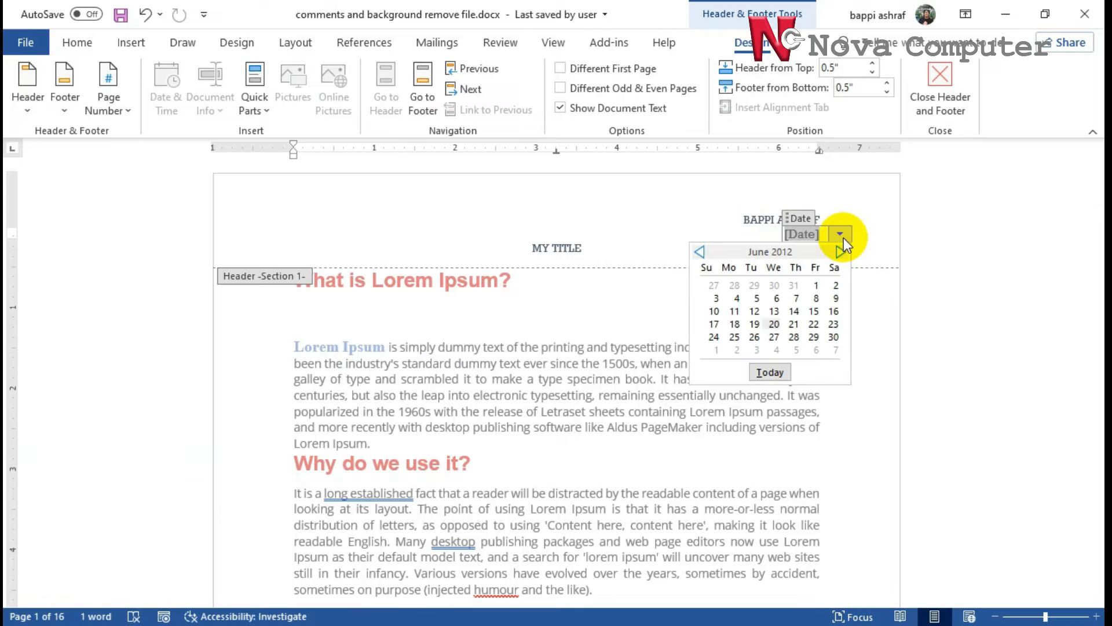
left_click(796, 314)
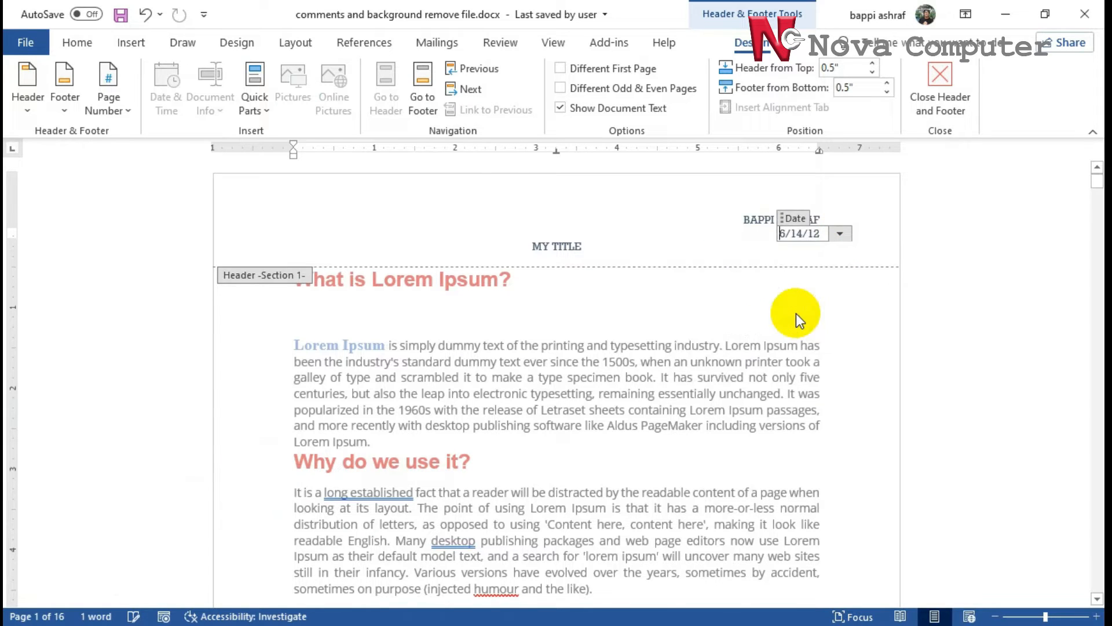
Examine the Whisp header's title, author and date on the following pages and look through the built-in header designs
left_click(552, 250)
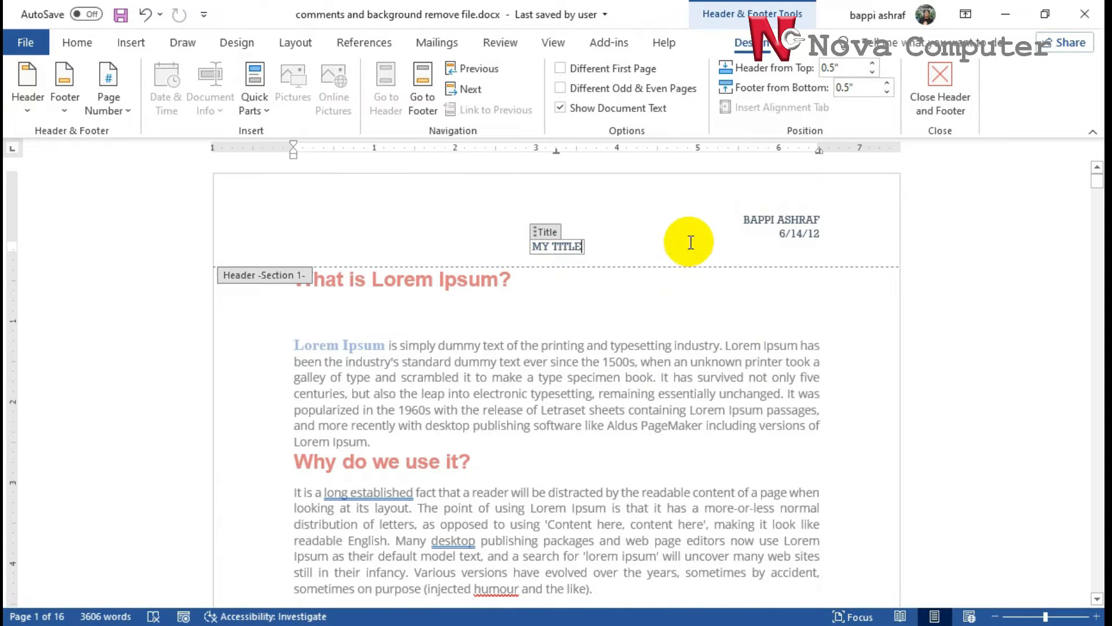
scroll(746, 359, "down", 18)
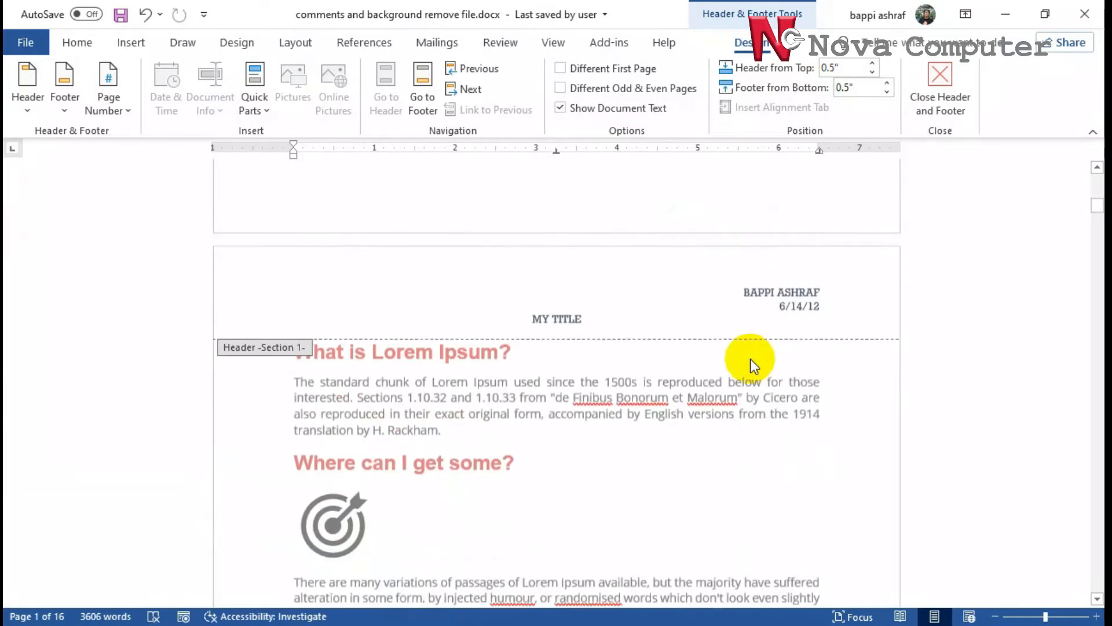
scroll(749, 356, "down", 18)
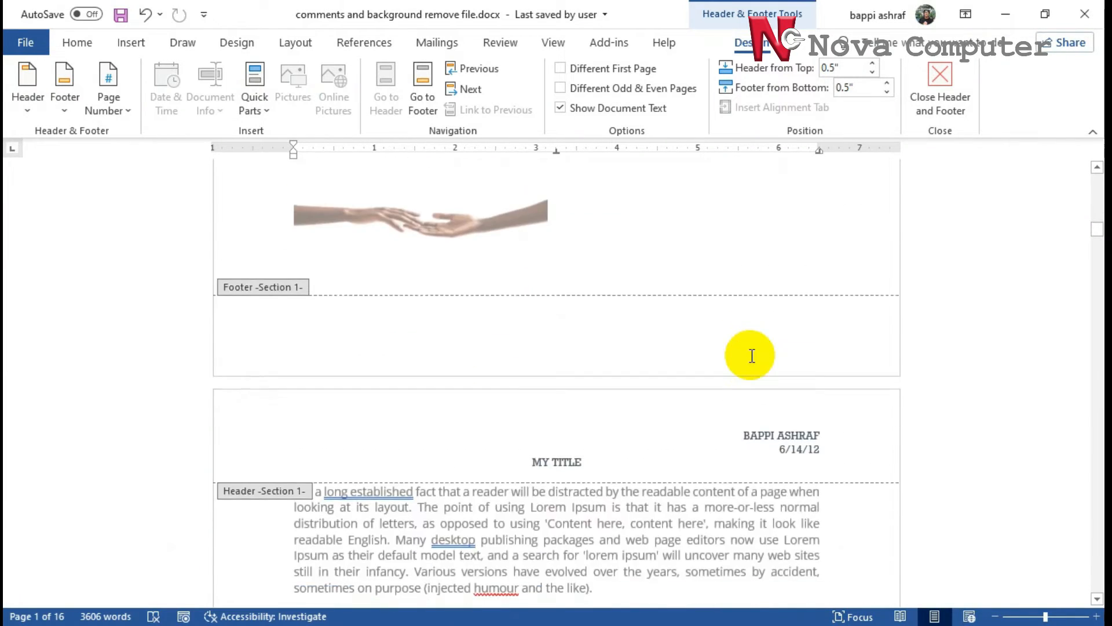
scroll(749, 353, "up", 10)
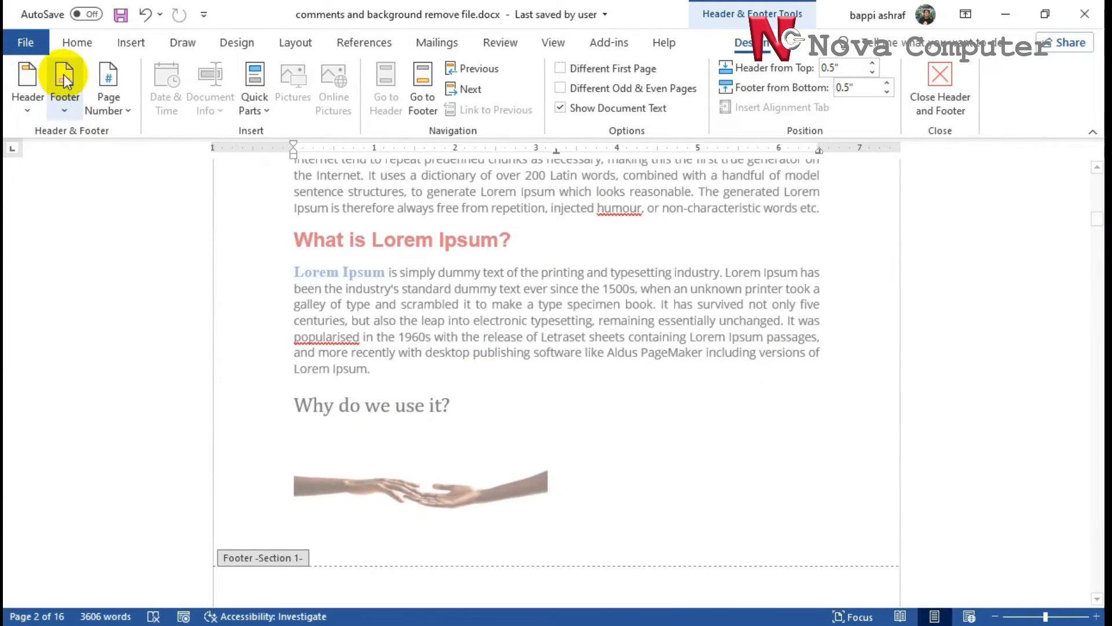
left_click(29, 114)
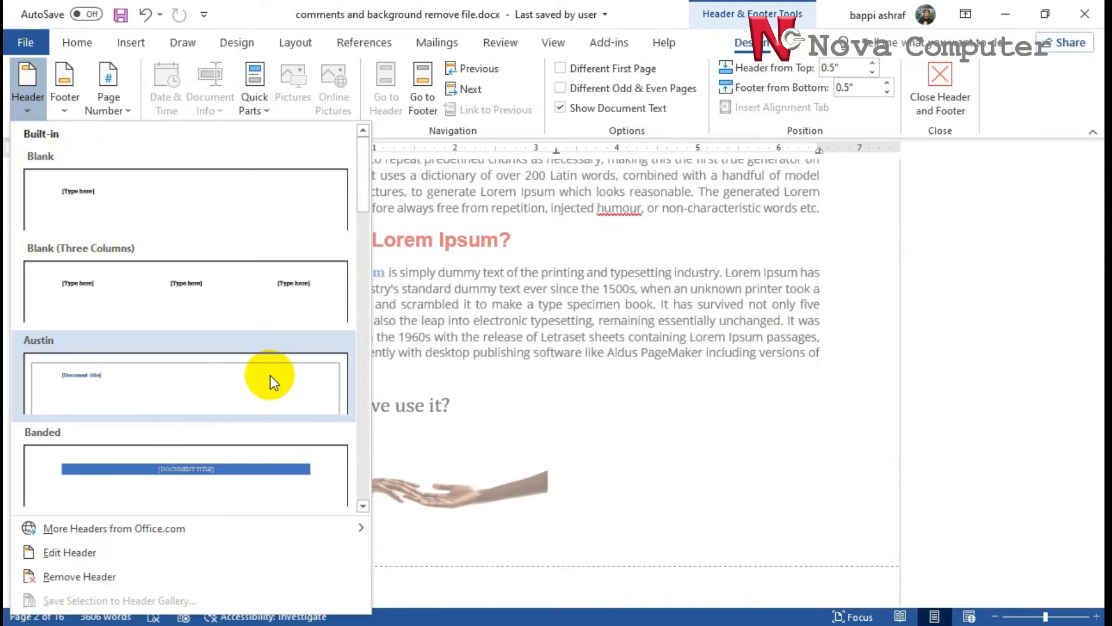
scroll(272, 375, "down", 10)
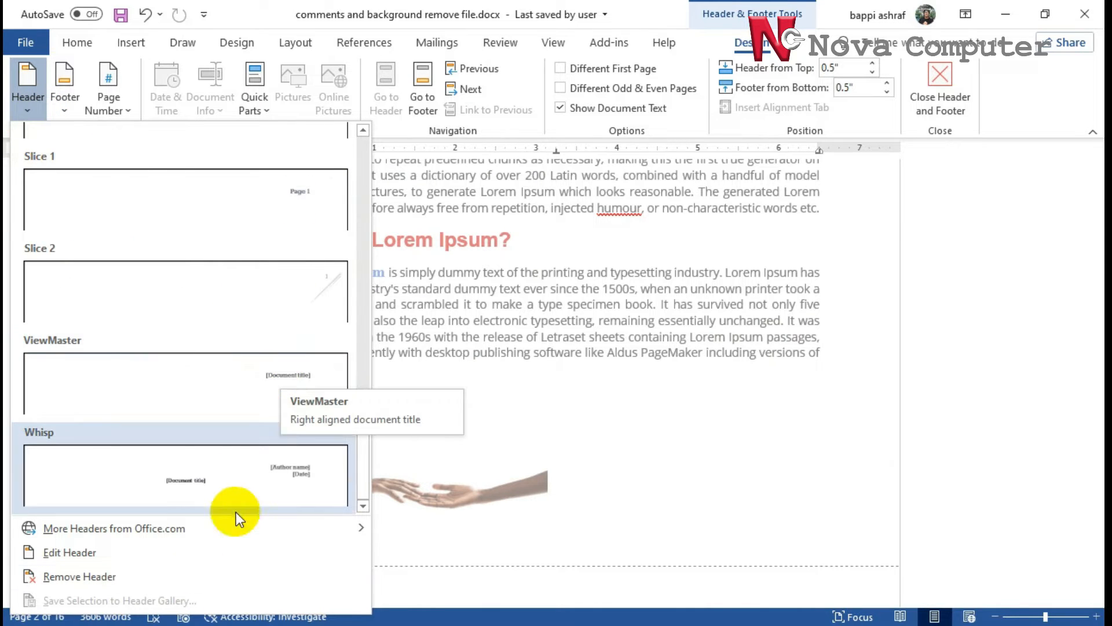
scroll(285, 472, "up", 10)
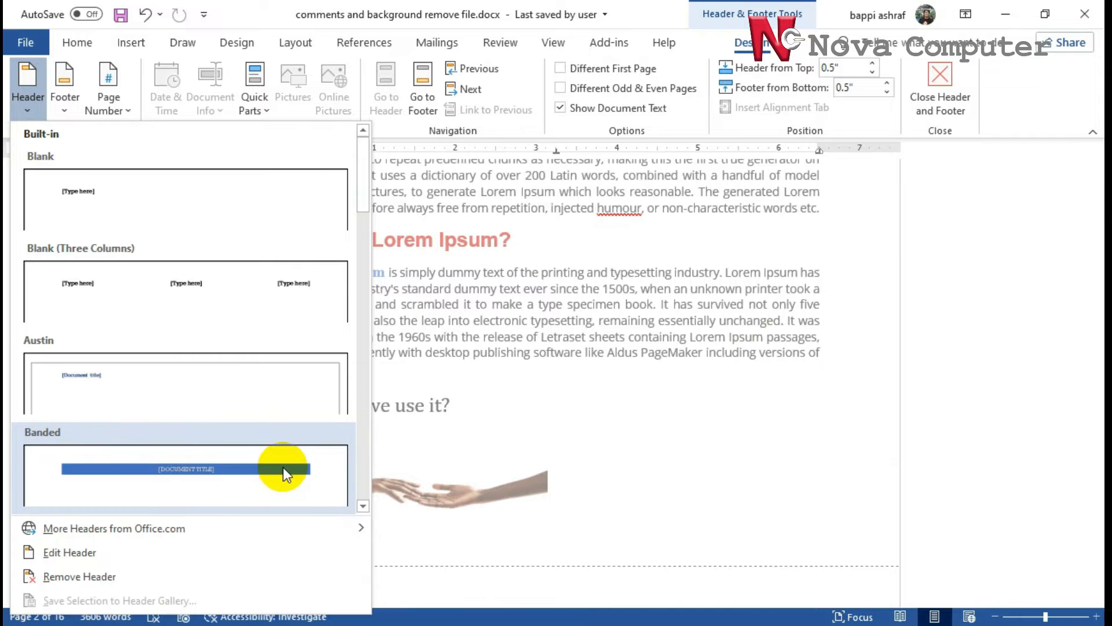
Insert the built-in Integral footer with author name and shaded page number, and check it on the following pages
left_click(62, 109)
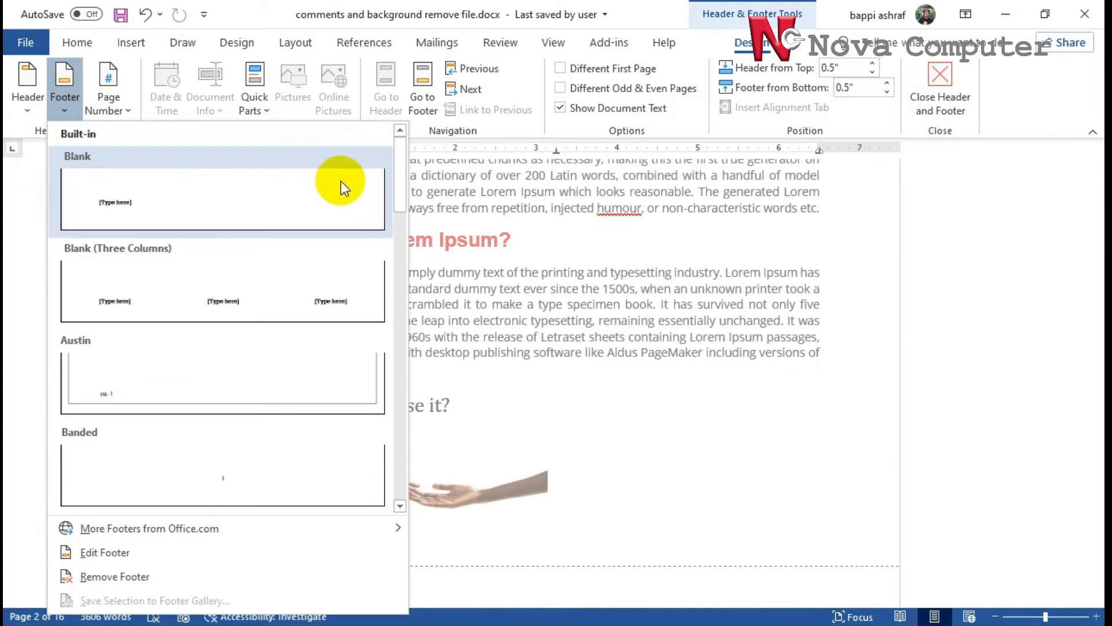
scroll(320, 371, "down", 8)
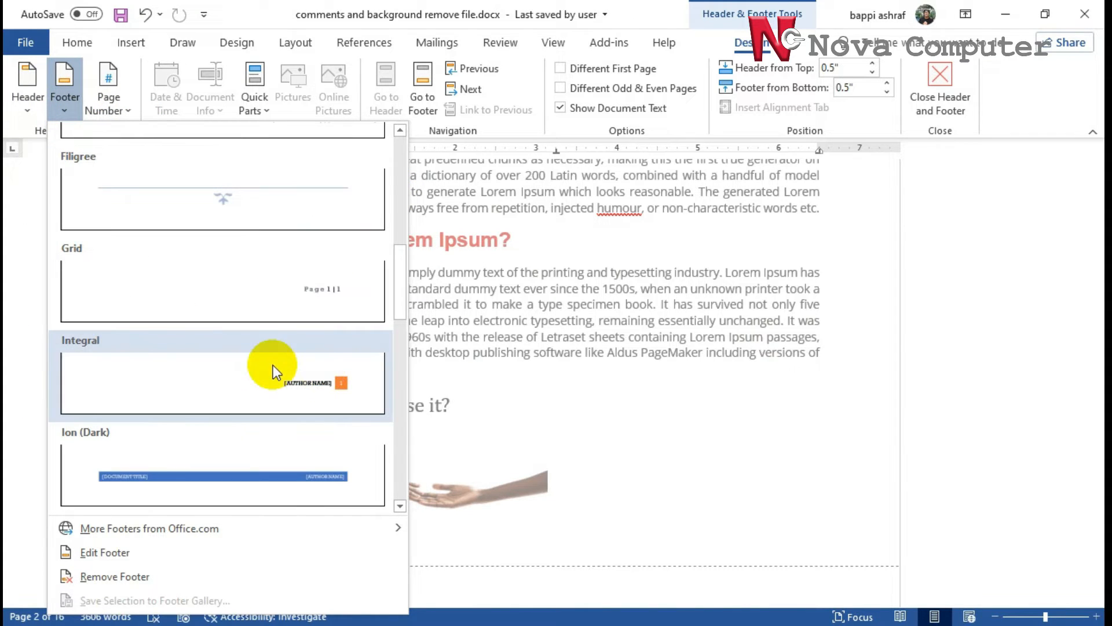
scroll(304, 336, "up", 8)
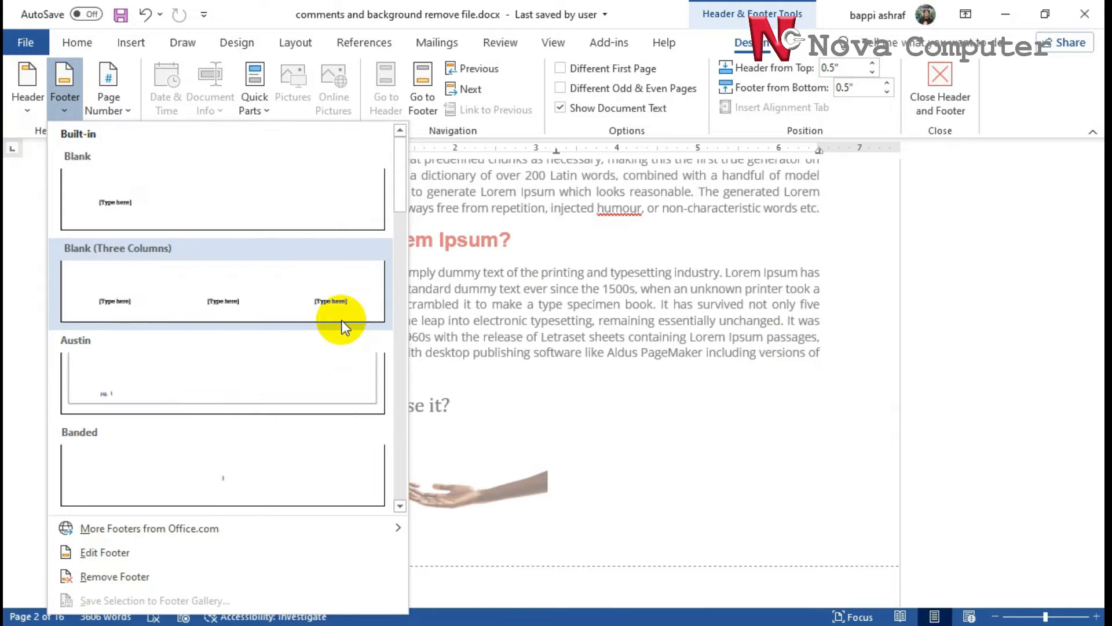
scroll(339, 297, "down", 3)
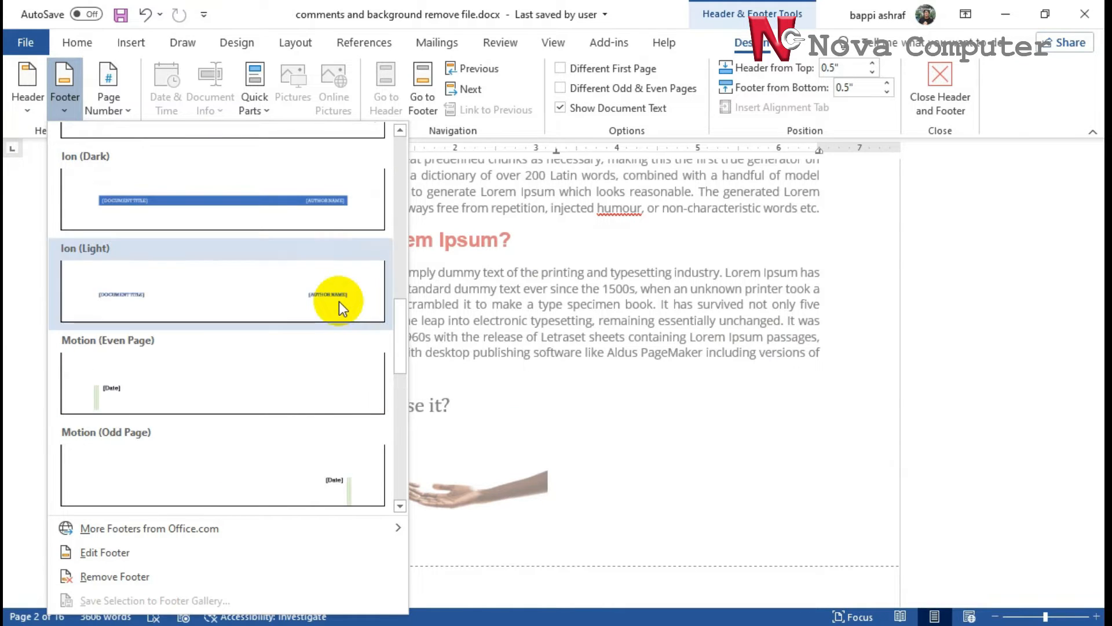
scroll(338, 301, "up", 3)
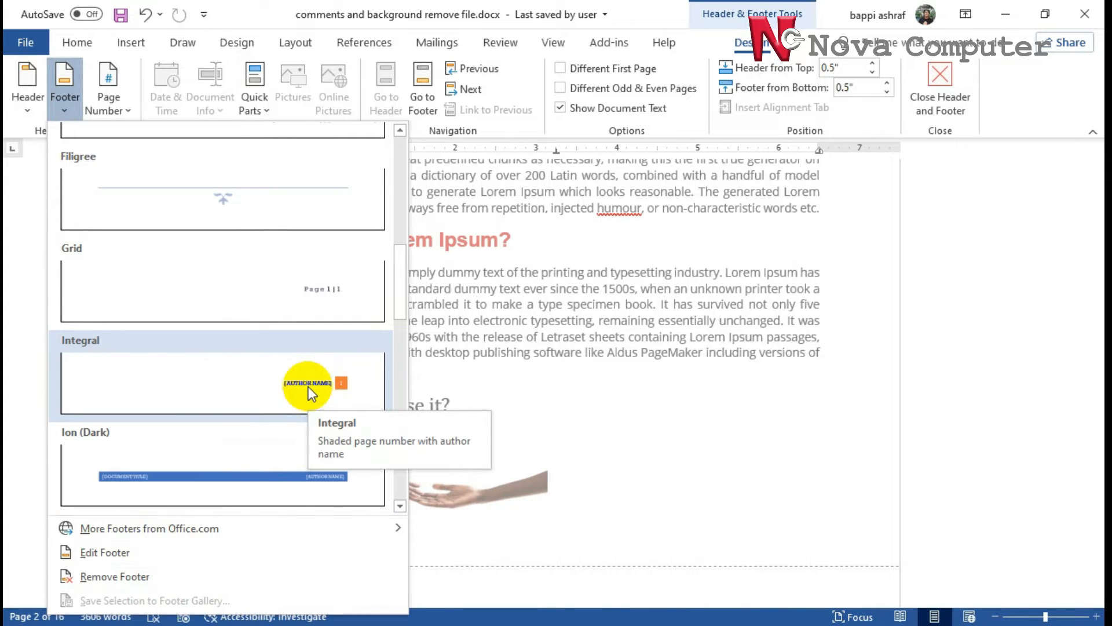
left_click(308, 386)
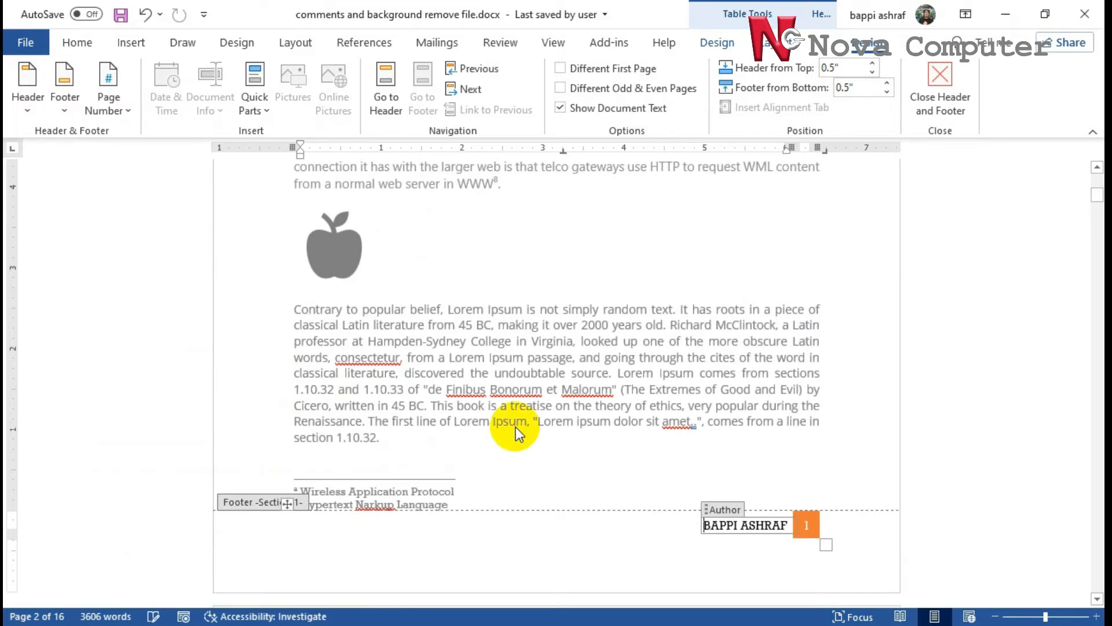
scroll(745, 469, "down", 15)
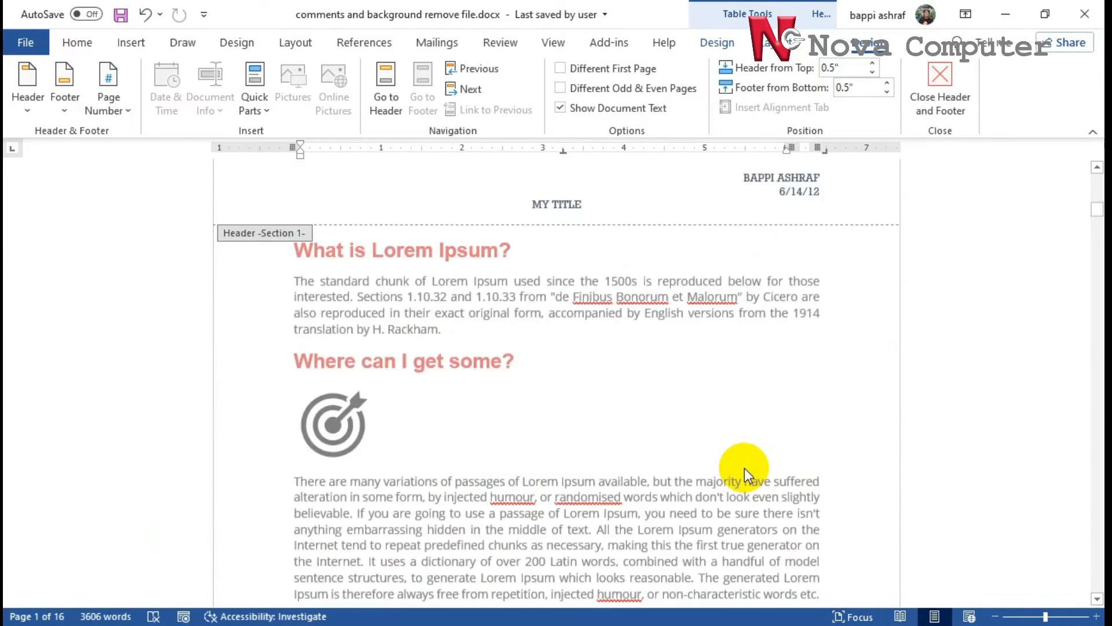
scroll(745, 469, "down", 15)
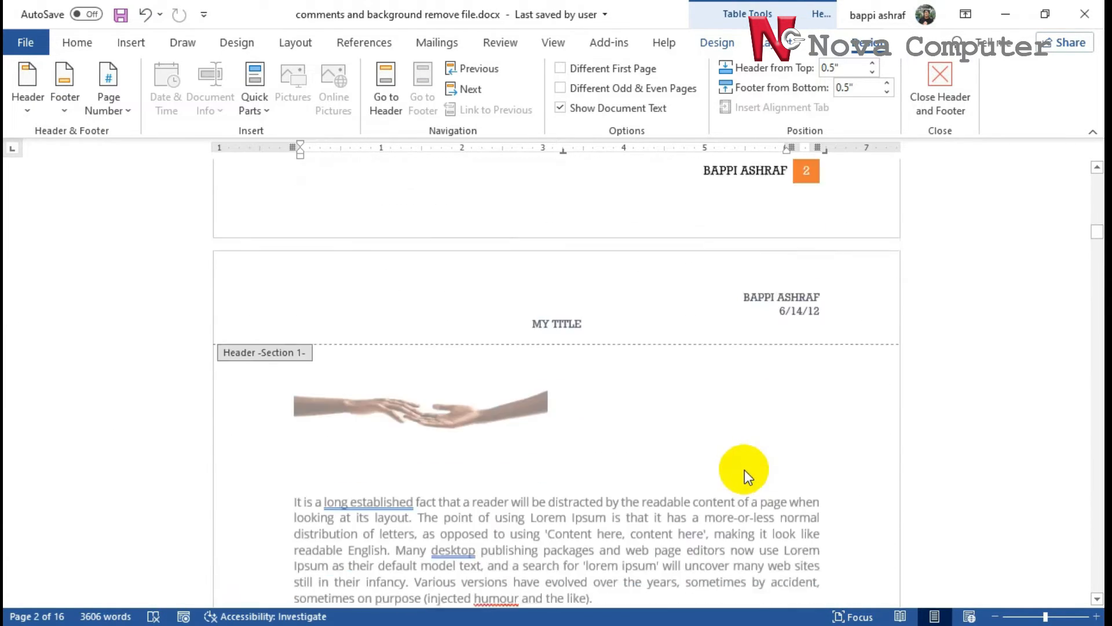
scroll(745, 471, "down", 15)
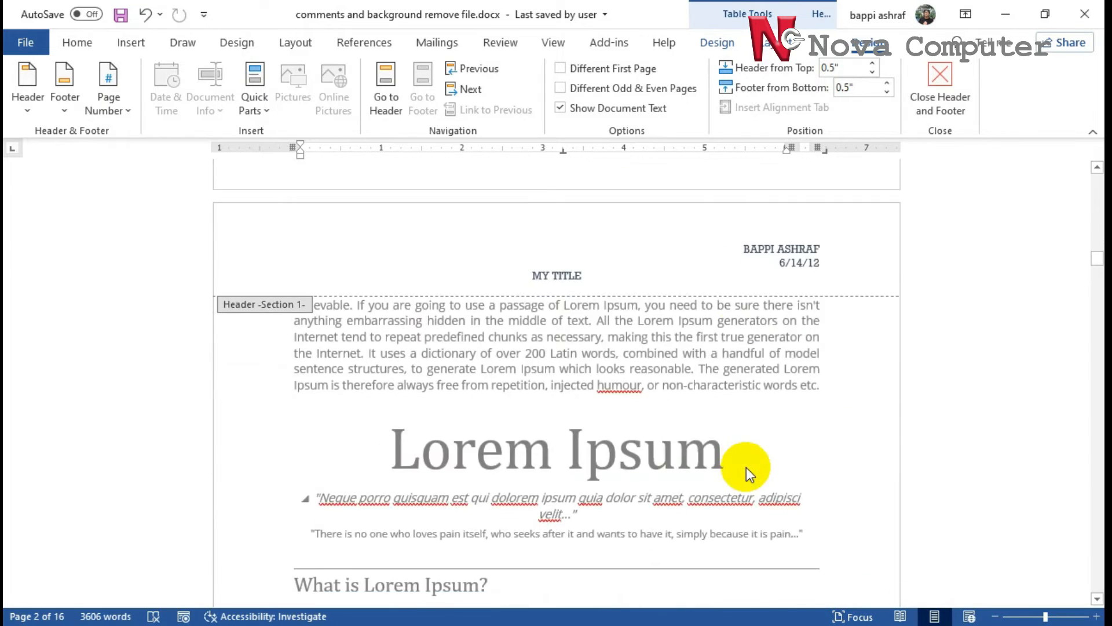
scroll(746, 465, "down", 15)
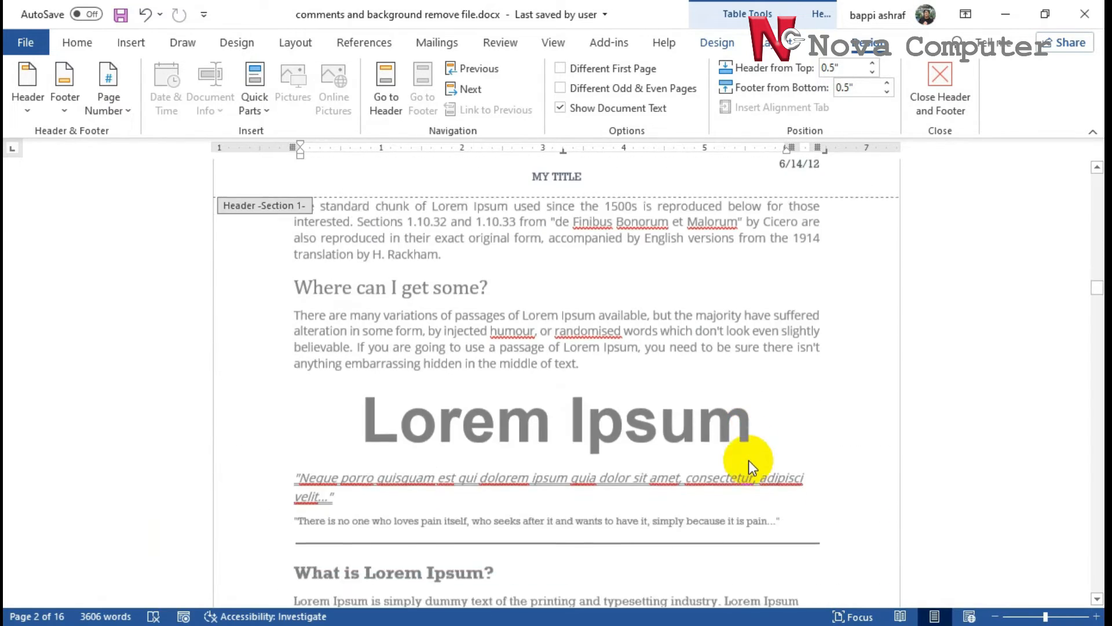
scroll(748, 460, "up", 1)
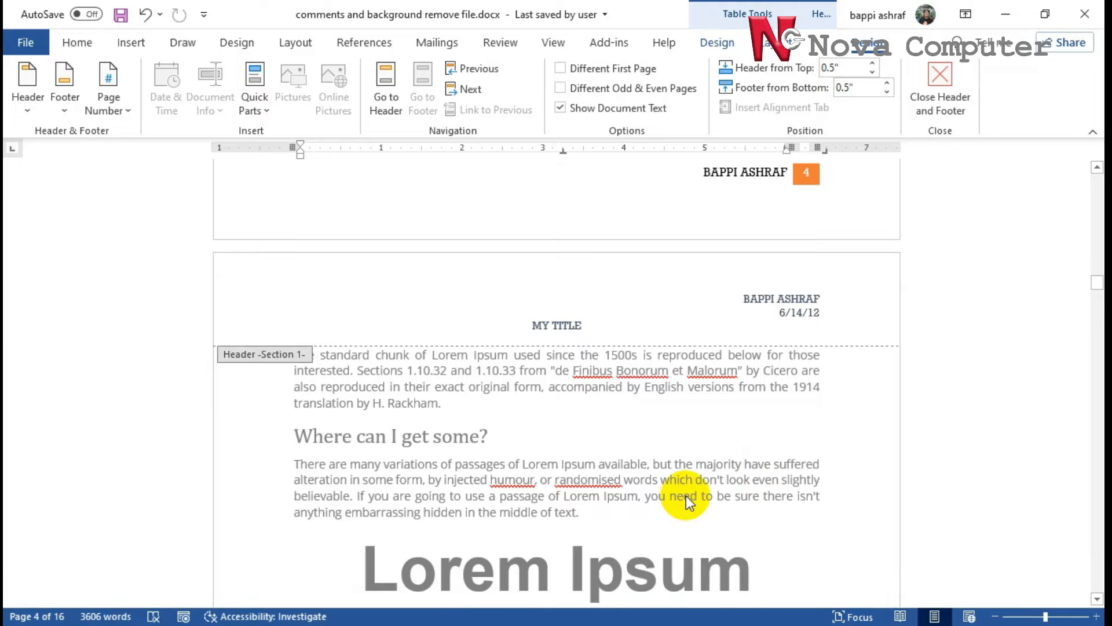
Change the footer to the built-in ViewMaster (Horizontal) design
left_click(66, 108)
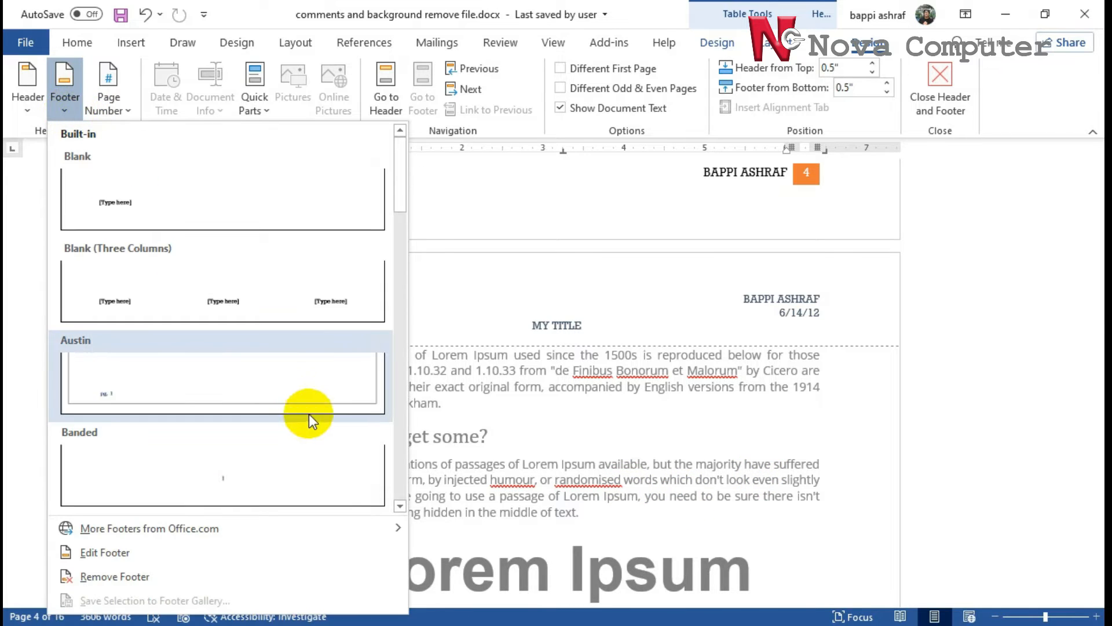
scroll(310, 415, "down", 5)
scroll(313, 424, "down", 3)
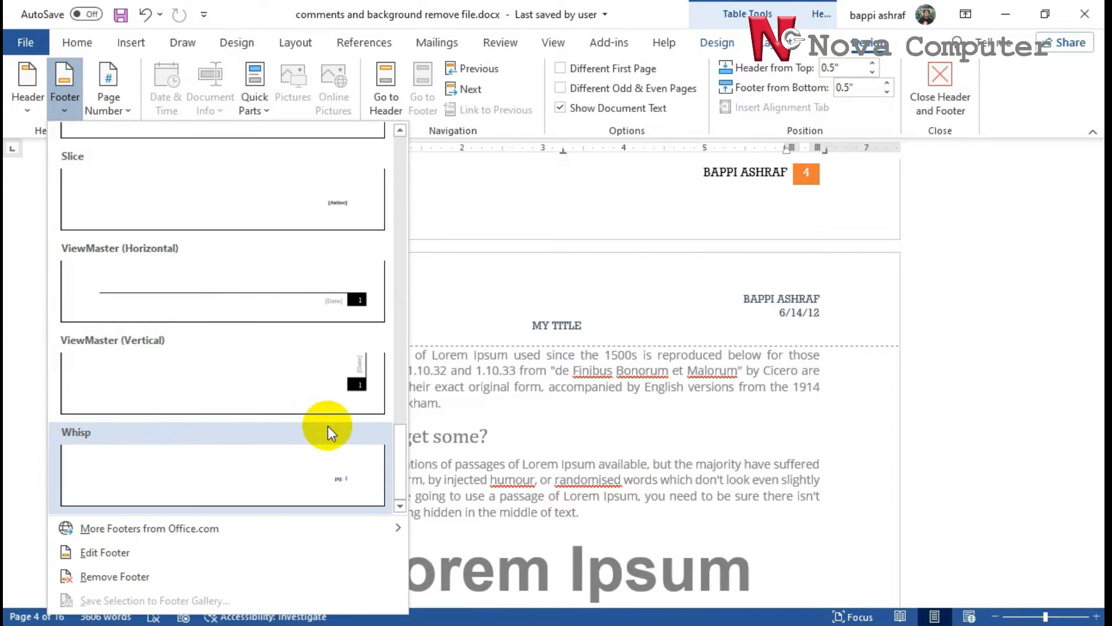
left_click(359, 303)
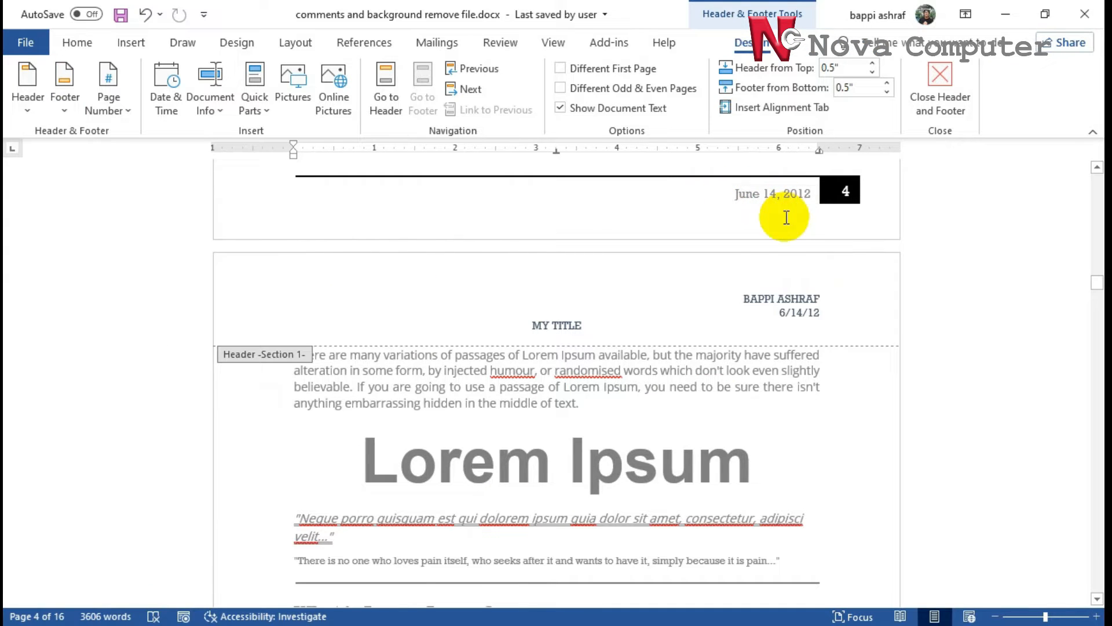
Set the footer's date field to June 27, 2012 and check the footer on other pages
left_click(818, 207)
left_click(788, 188)
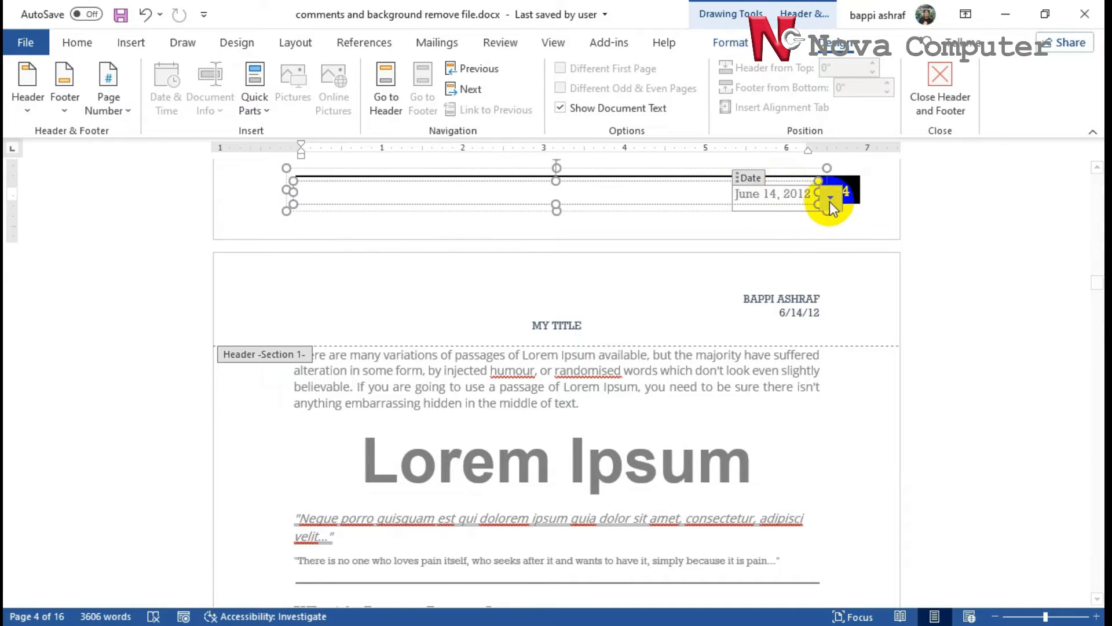
left_click(829, 198)
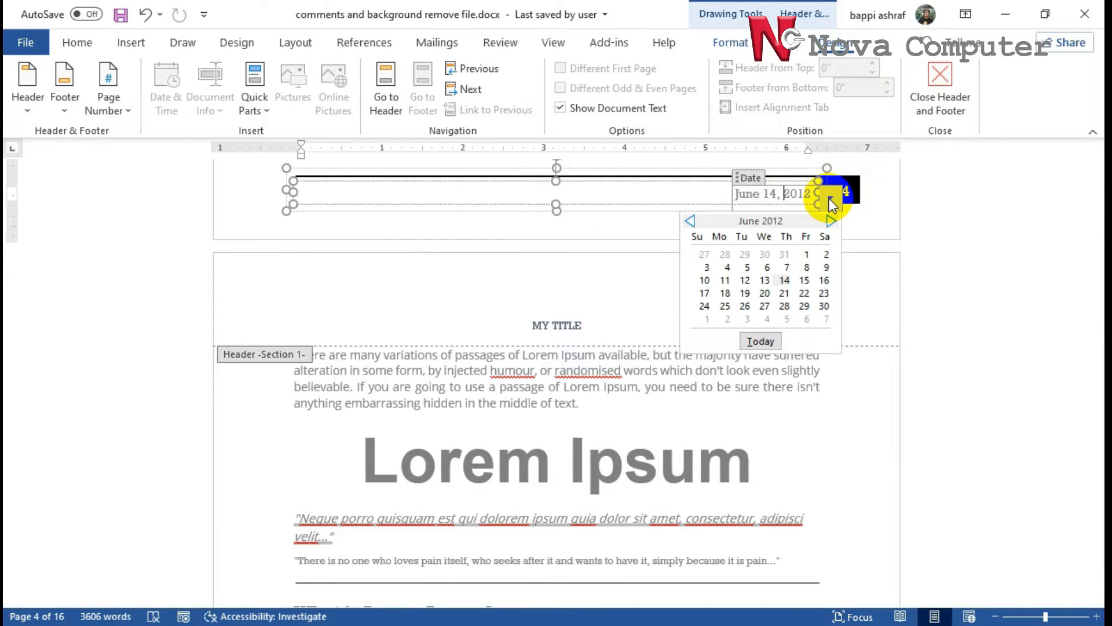
left_click(766, 311)
left_click(873, 219)
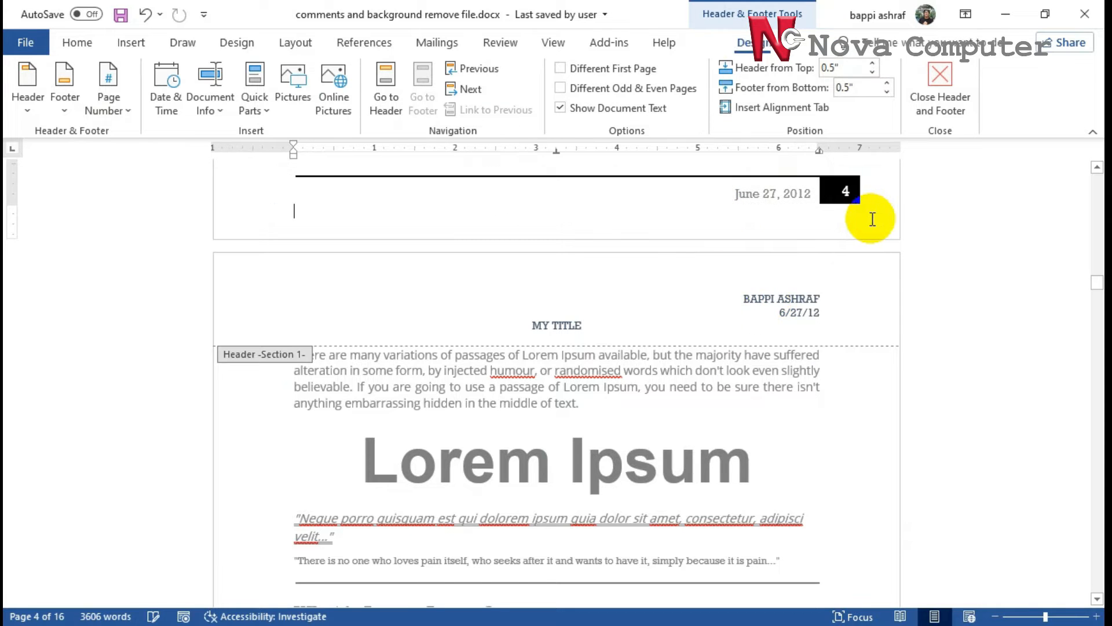
scroll(850, 280, "down", 10)
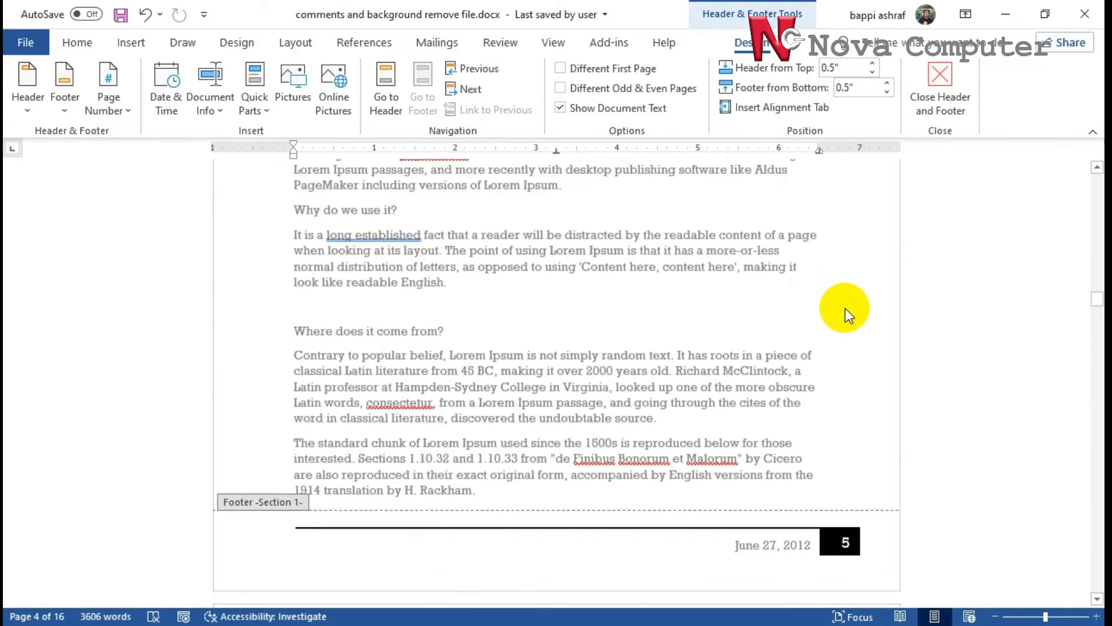
scroll(846, 313, "down", 4)
scroll(836, 277, "up", 20)
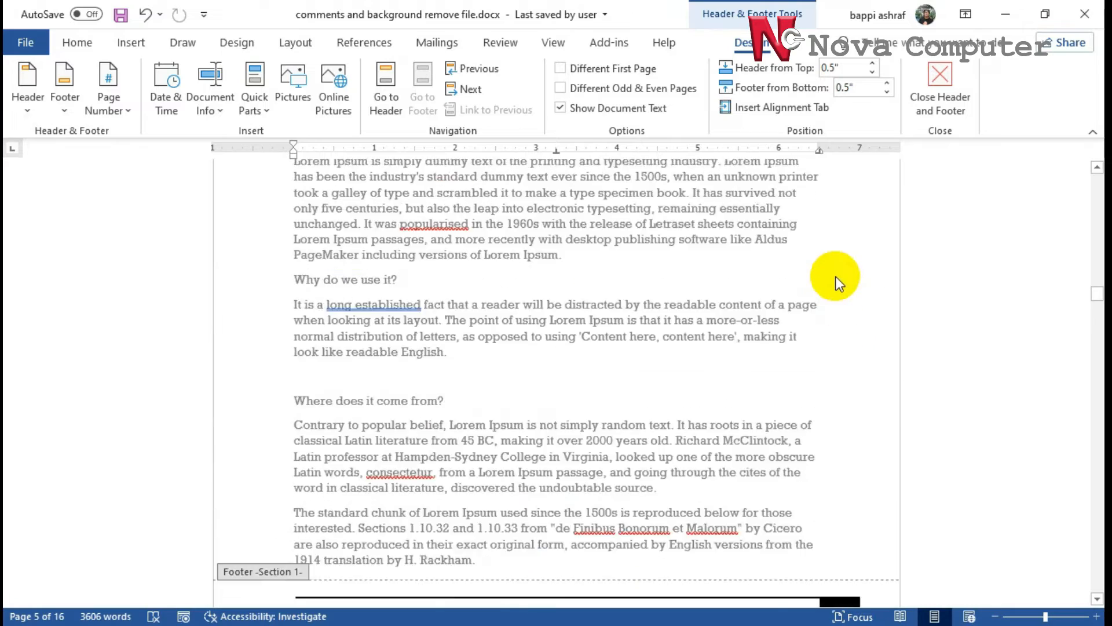
scroll(835, 272, "up", 12)
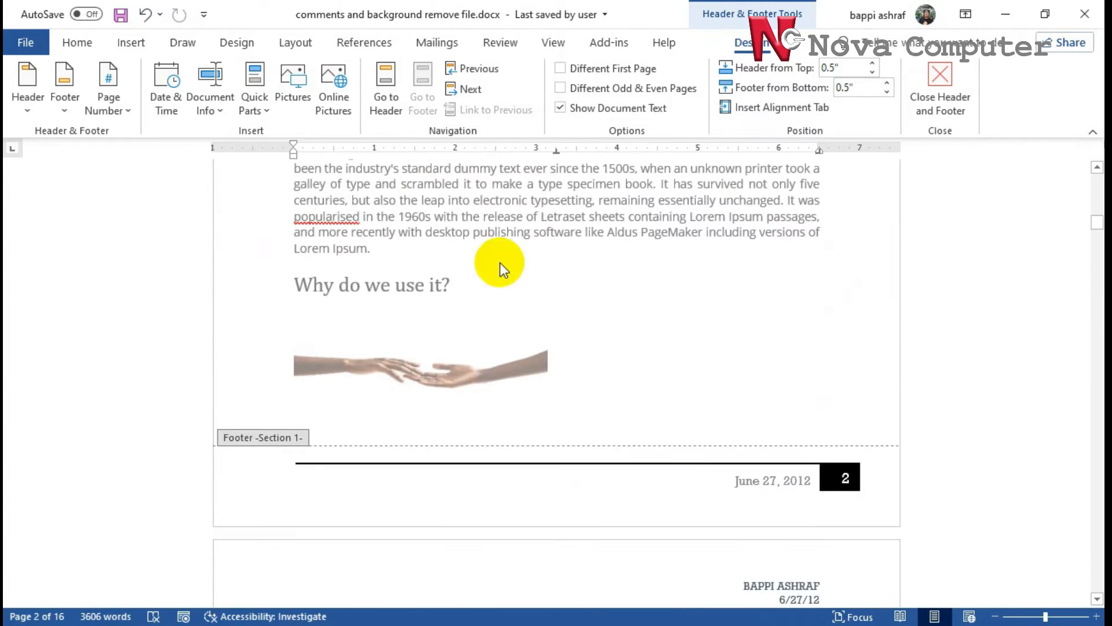
Insert a Bold Numbers 1 page number in Page X of Y format at the top of the pages and check the following pages
left_click(128, 111)
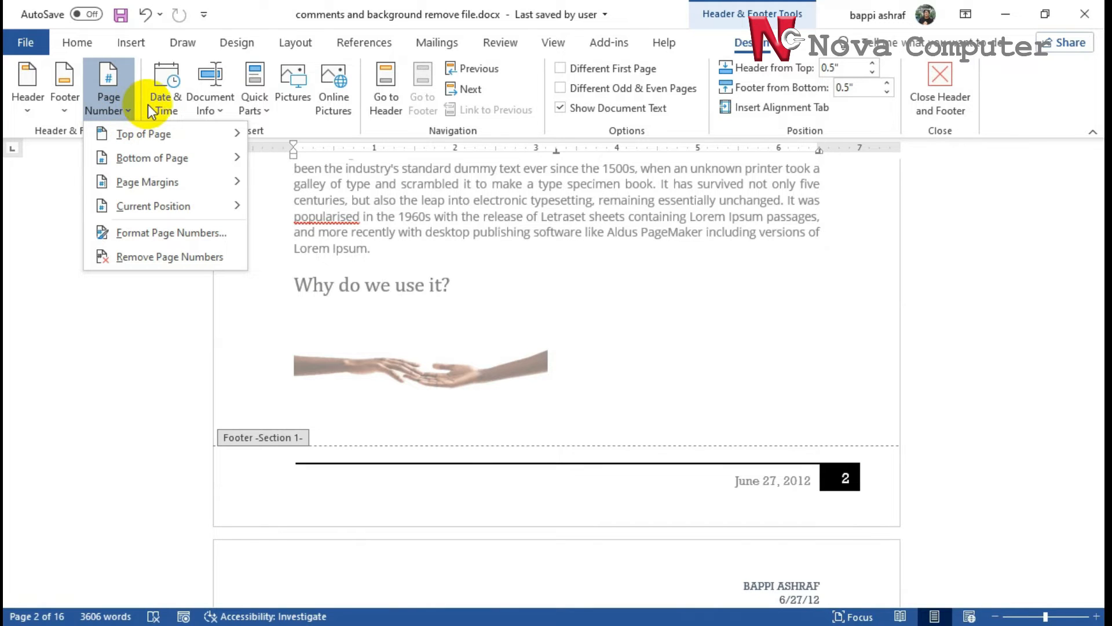
mouse_move(142, 133)
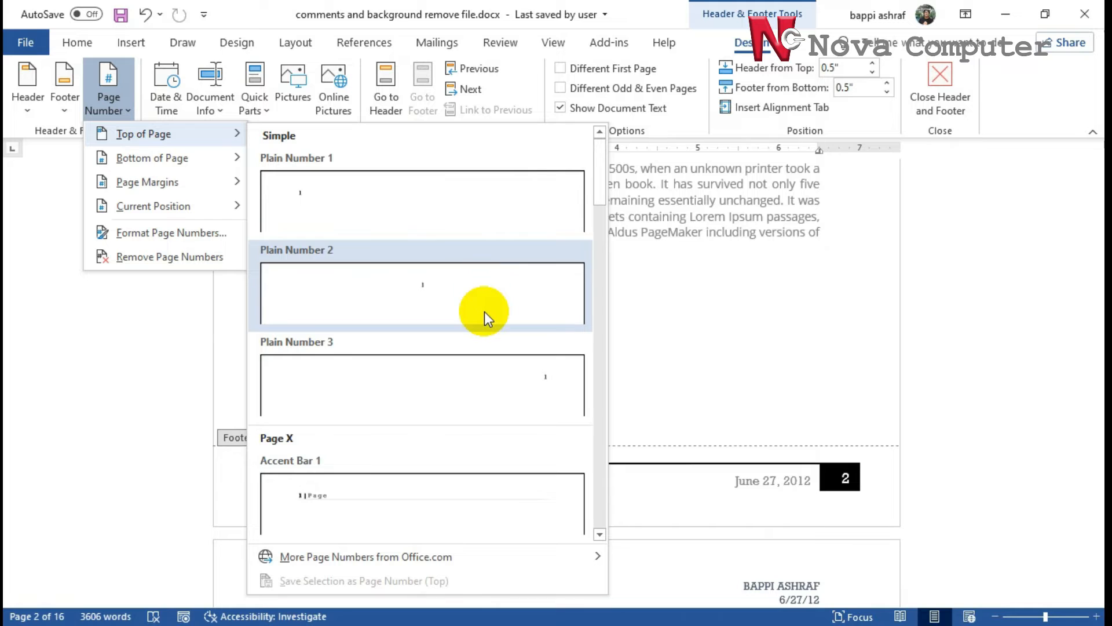
scroll(484, 311, "down", 3)
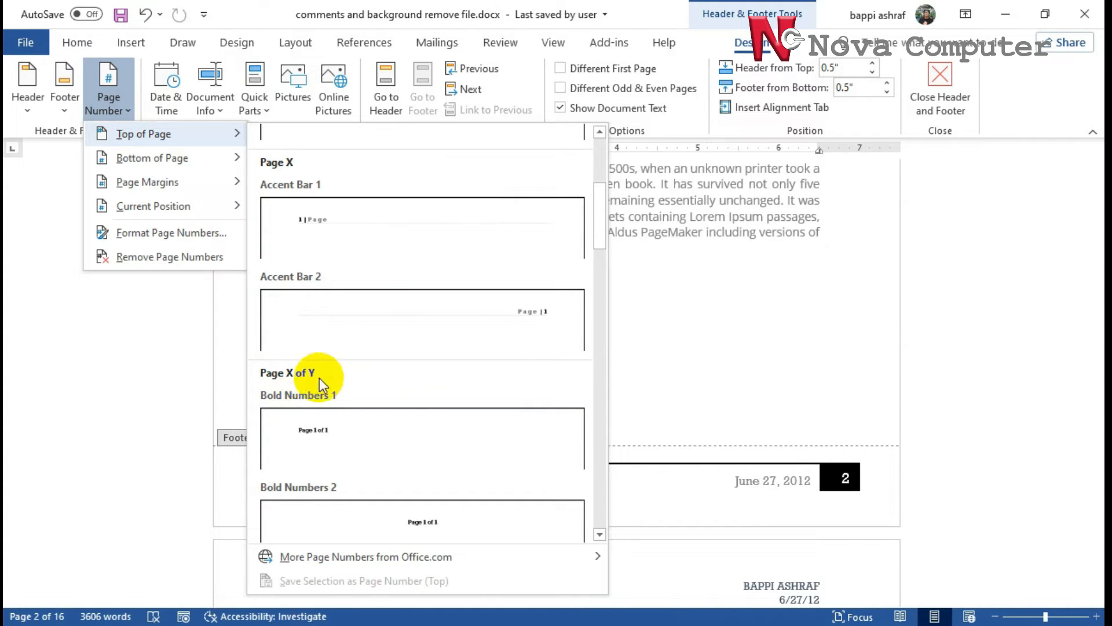
left_click(322, 425)
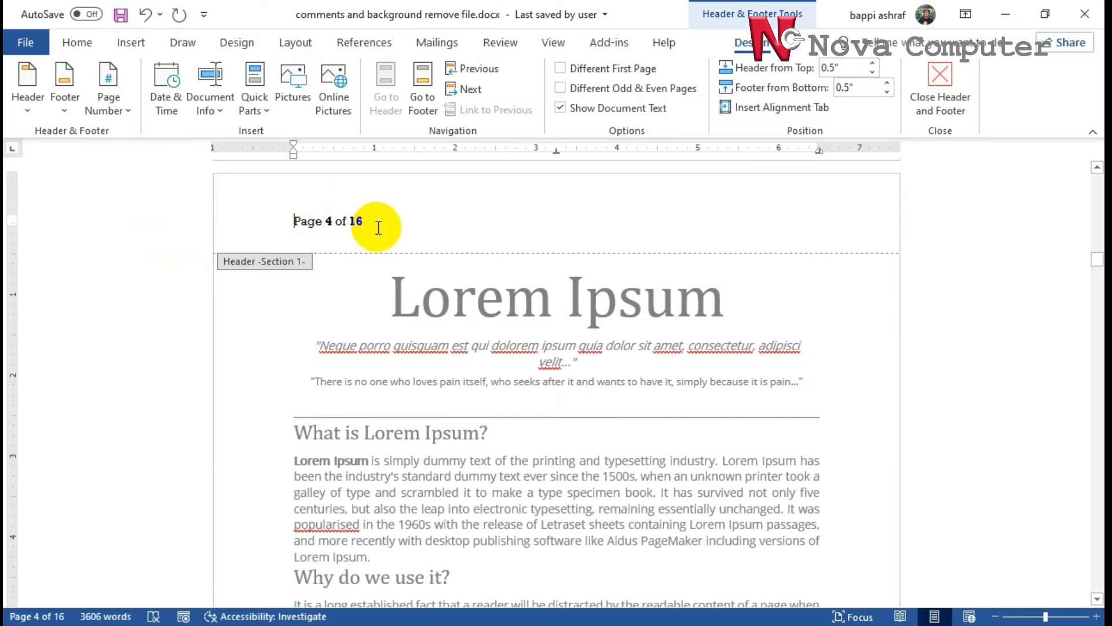
scroll(466, 328, "down", 10)
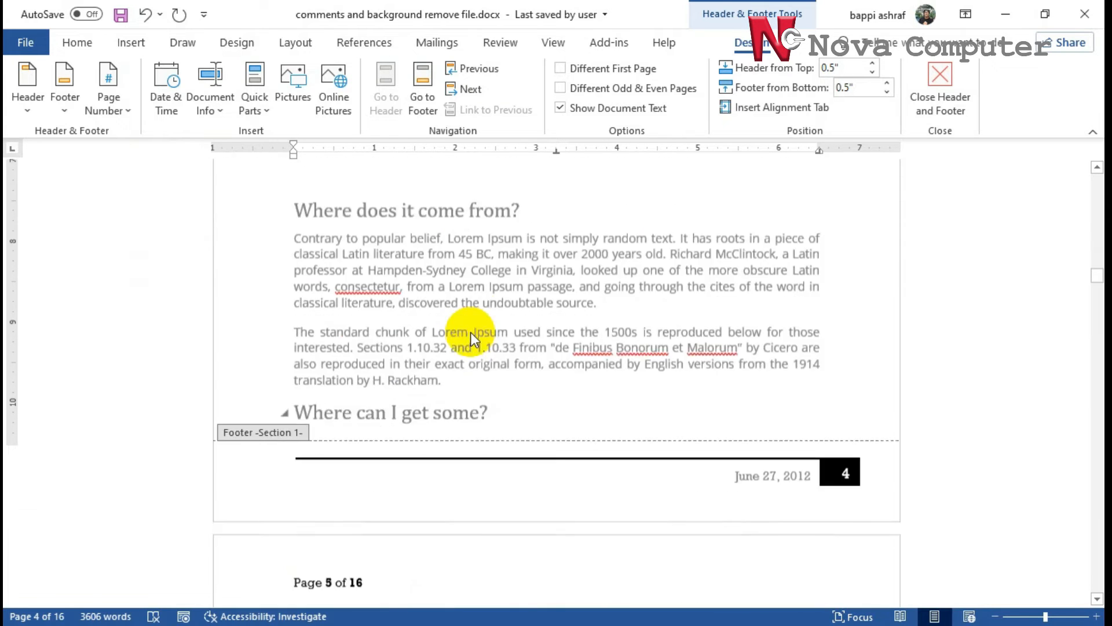
scroll(473, 333, "down", 1)
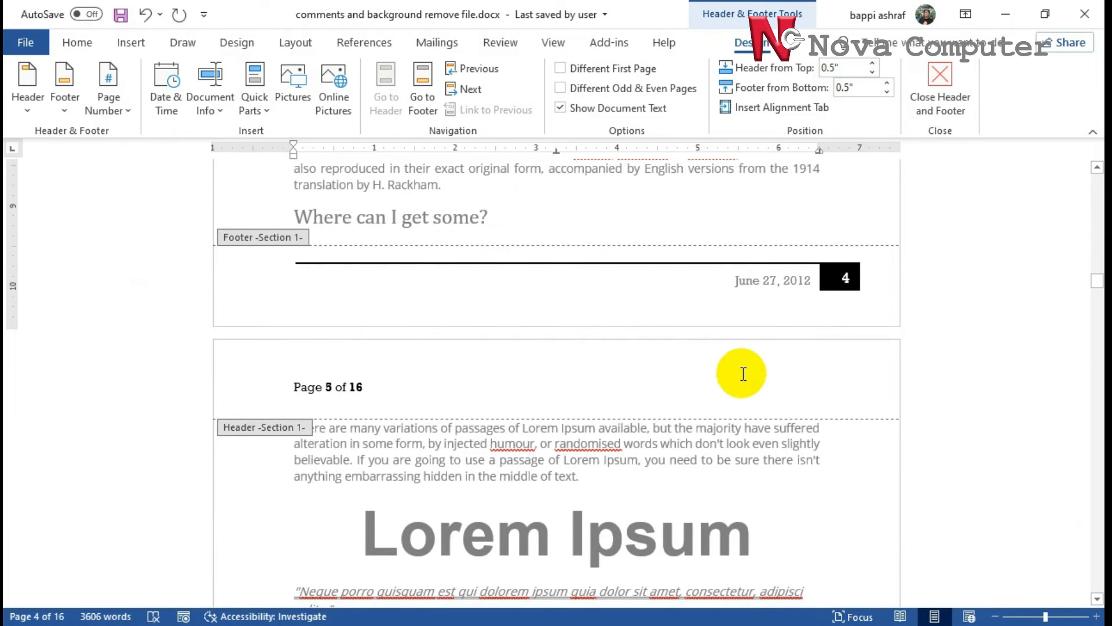
scroll(460, 400, "down", 20)
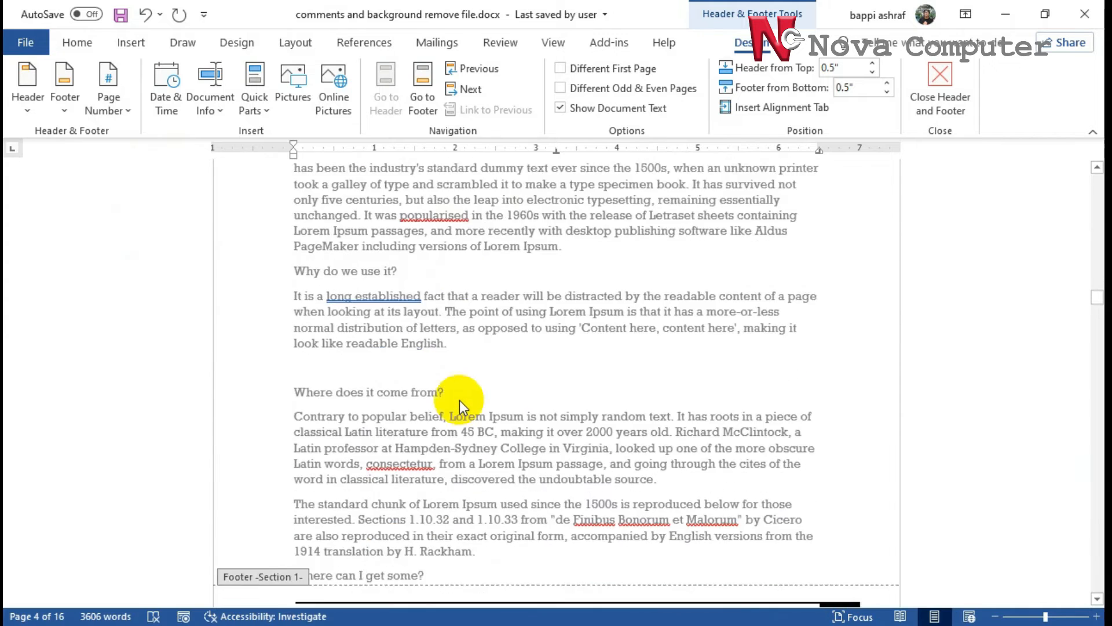
scroll(460, 400, "down", 15)
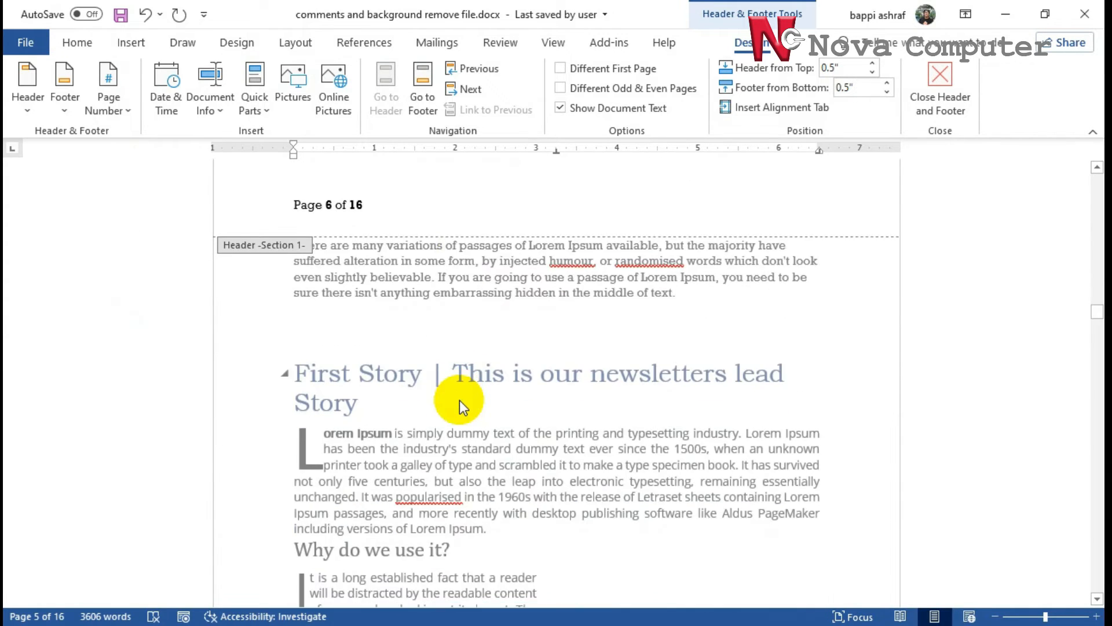
Examine the Page X of Y header and the footer across pages 5 and 6
scroll(459, 402, "down", 4)
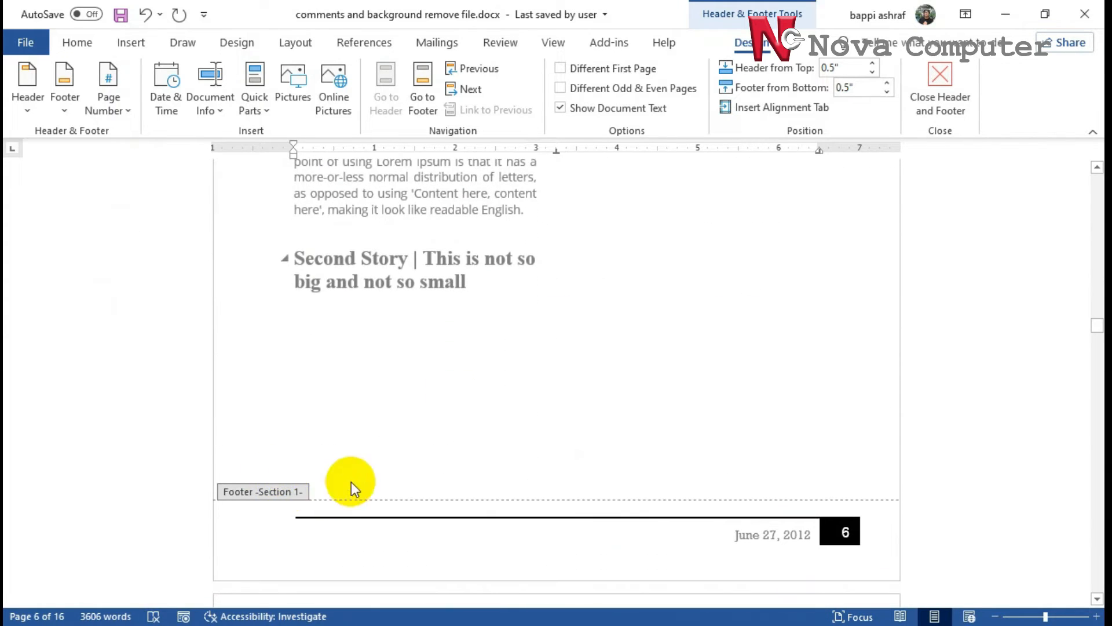
scroll(351, 487, "up", 20)
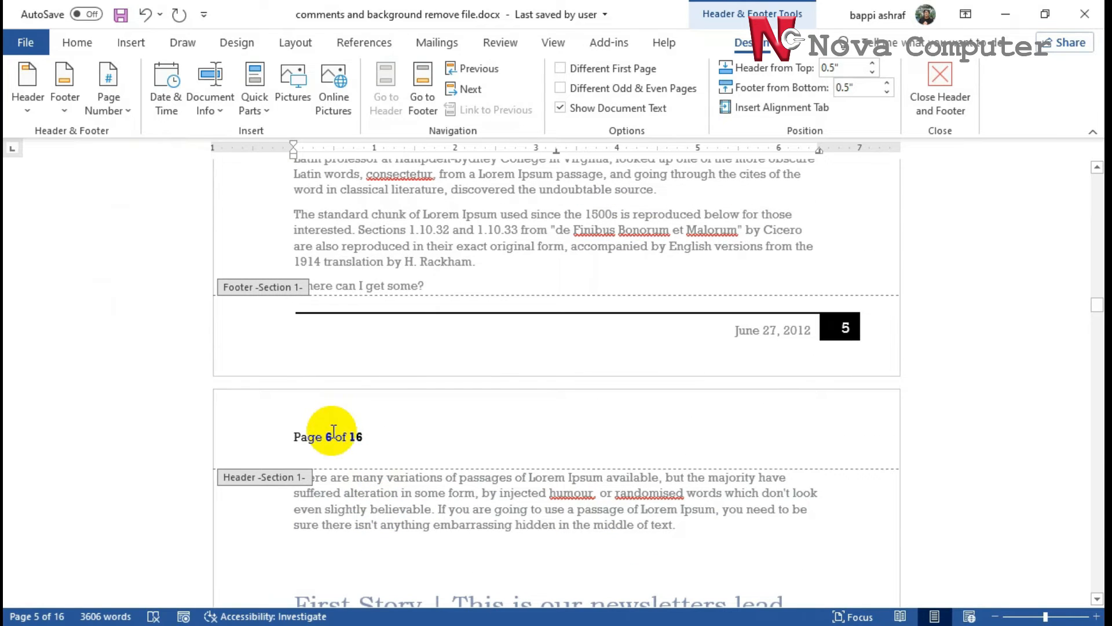
left_click(333, 433)
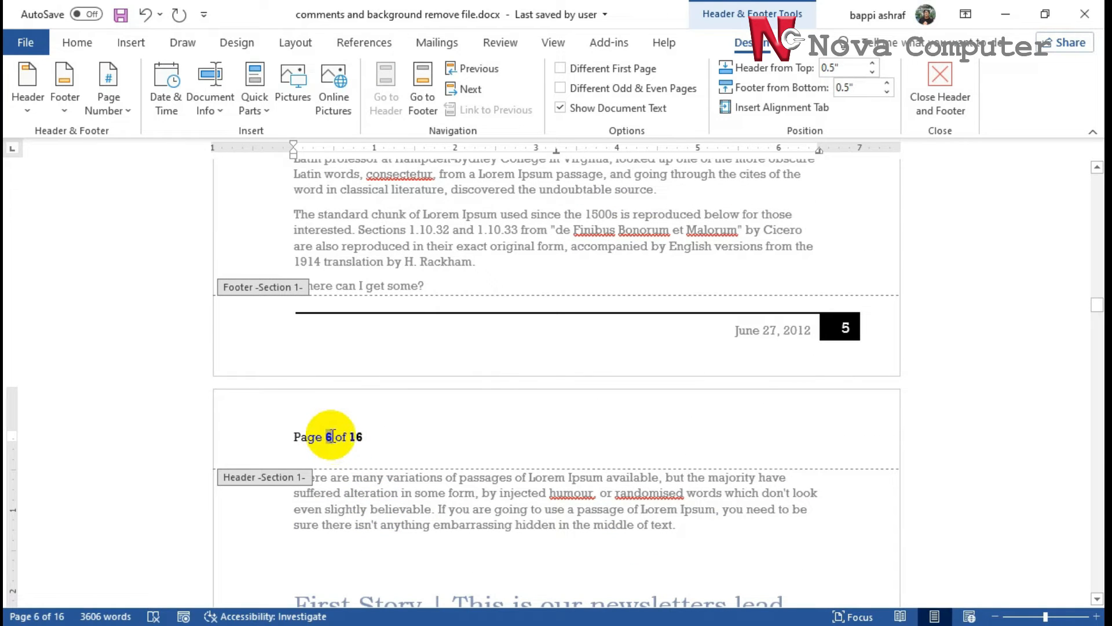
left_click_drag(332, 435, 362, 435)
scroll(361, 433, "up", 5)
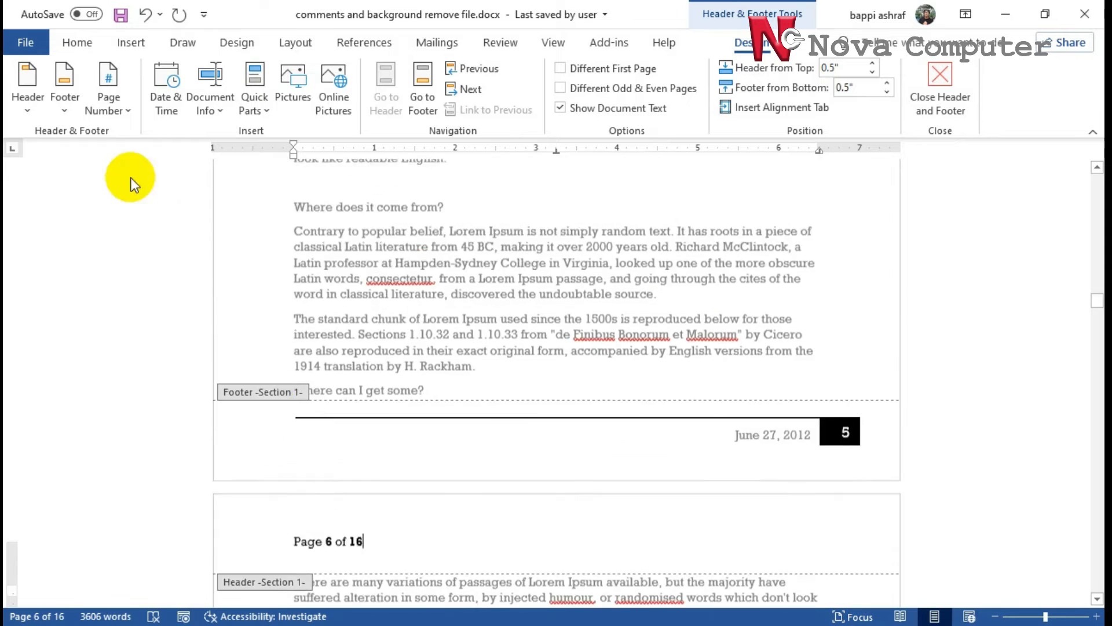
Insert the Thick Line page number at the bottom of the pages and check it on the following pages
left_click(125, 108)
mouse_move(144, 161)
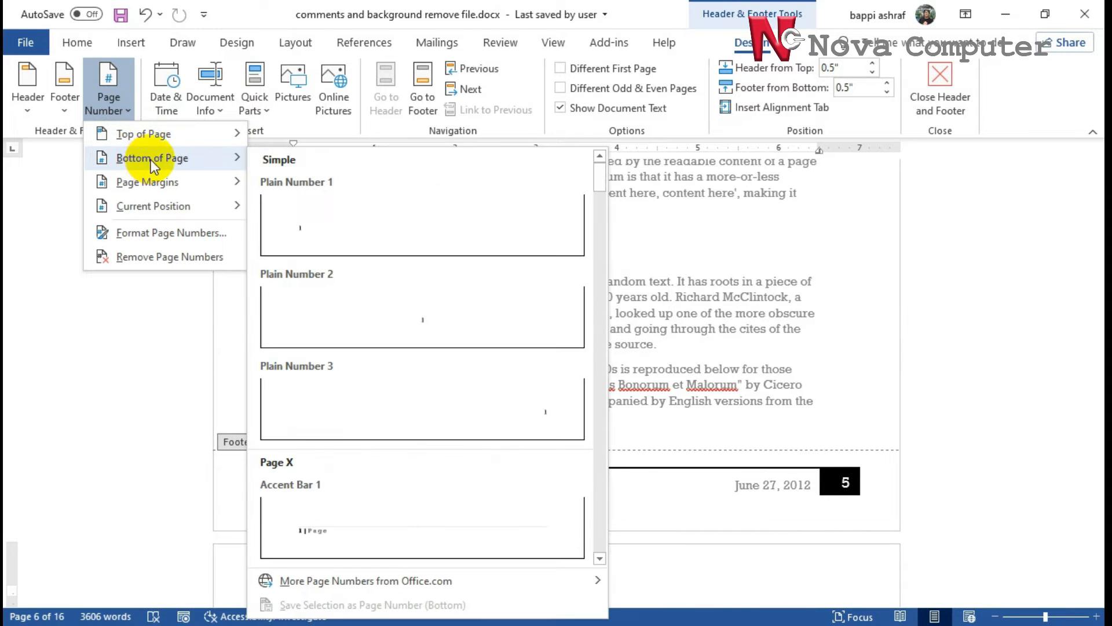
scroll(486, 420, "down", 10)
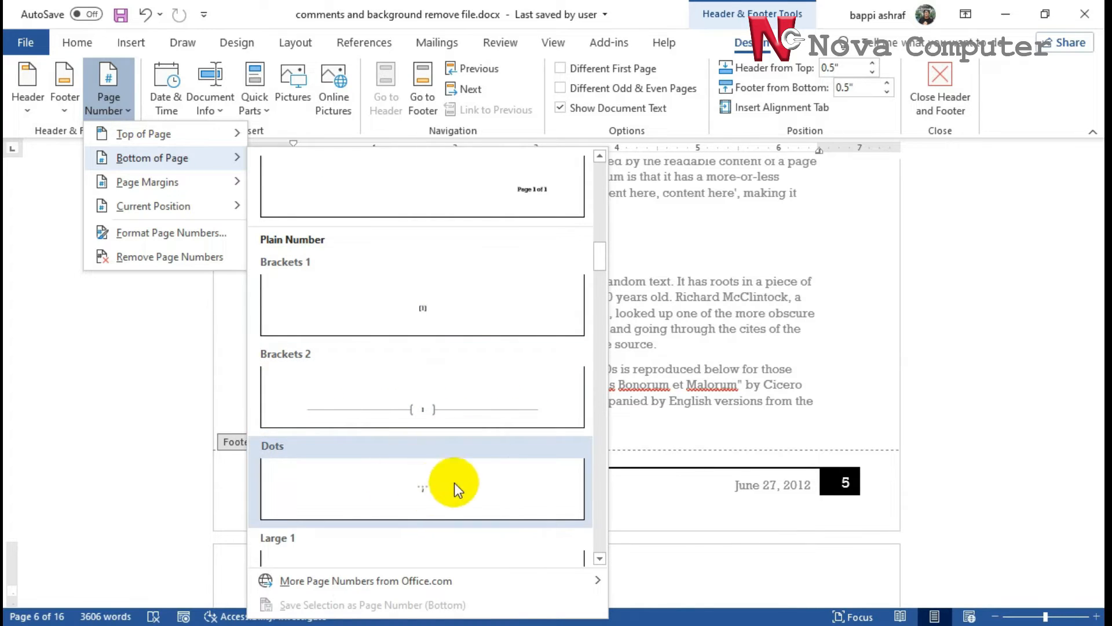
scroll(468, 474, "down", 10)
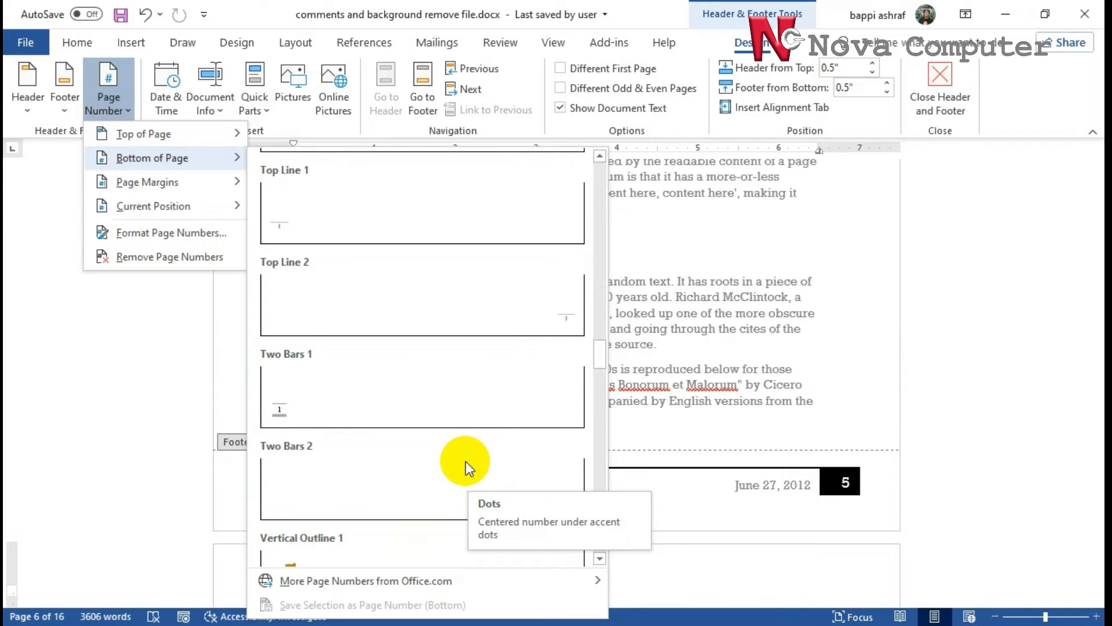
scroll(466, 461, "up", 10)
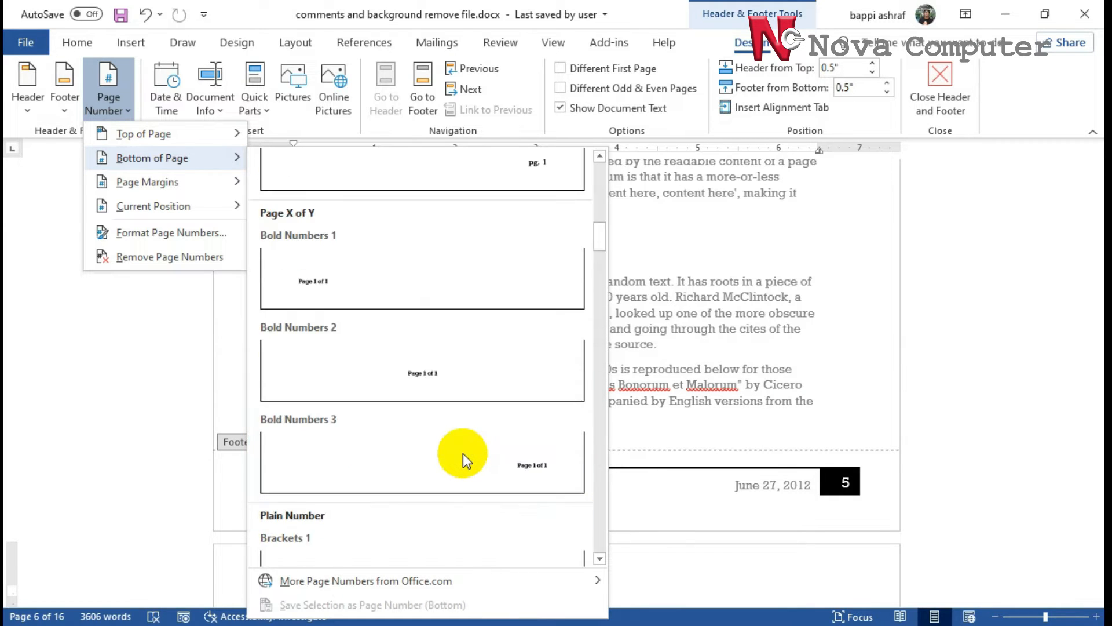
scroll(463, 453, "down", 10)
scroll(462, 454, "up", 3)
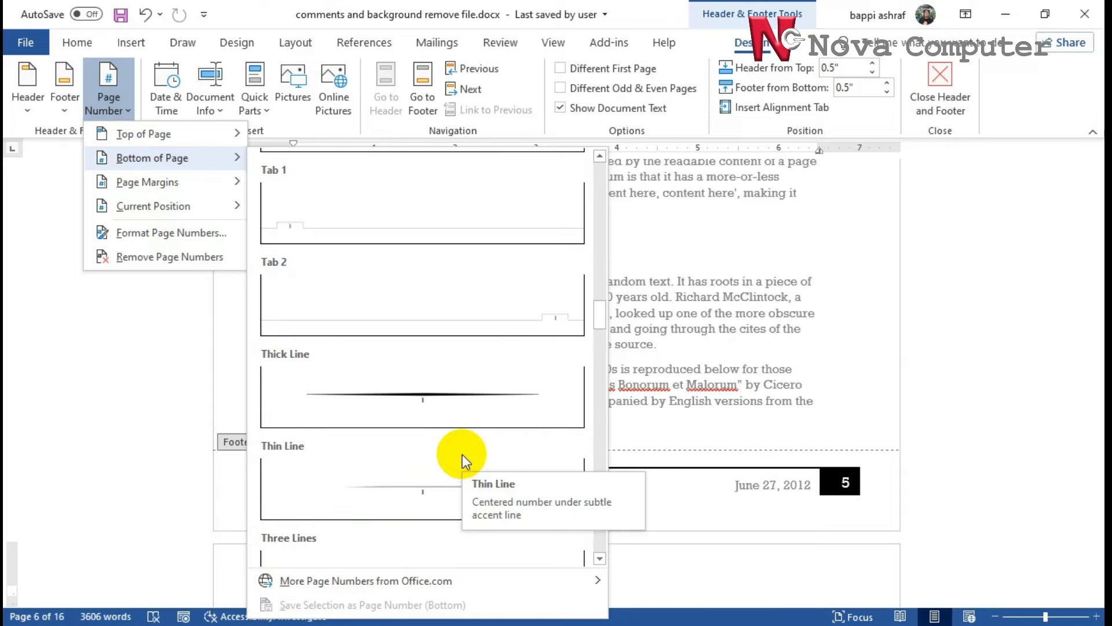
left_click(423, 402)
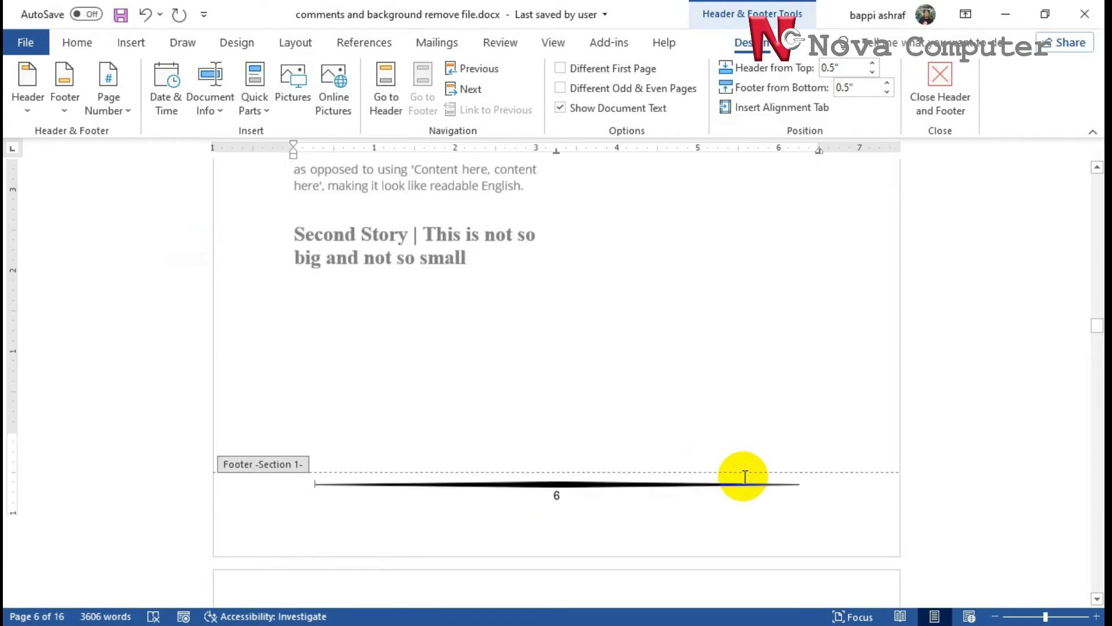
scroll(744, 476, "down", 15)
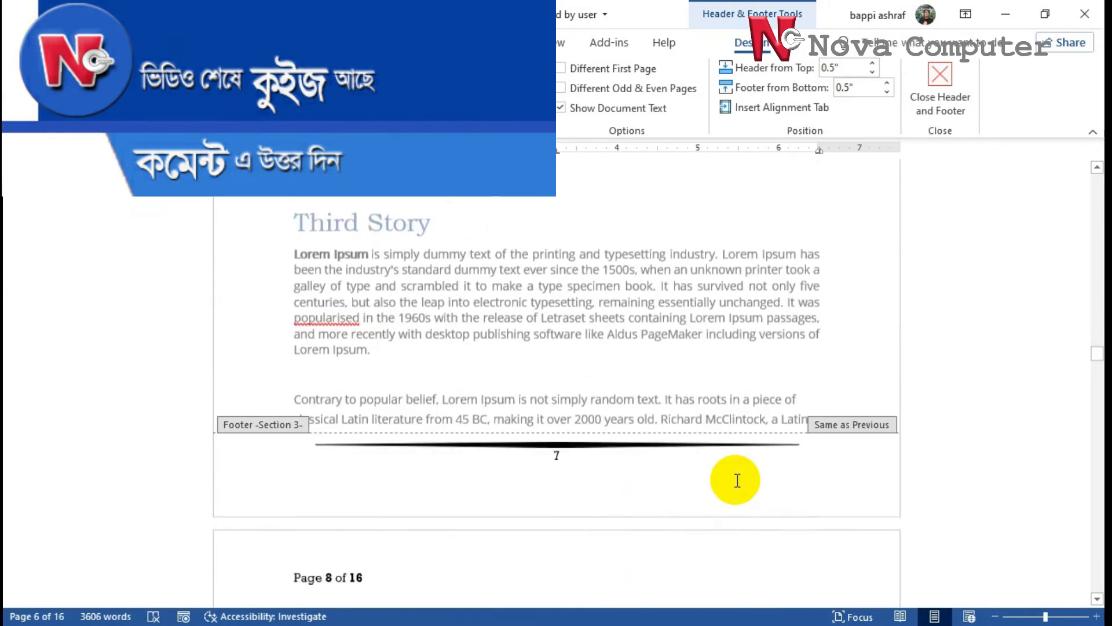
scroll(735, 481, "down", 15)
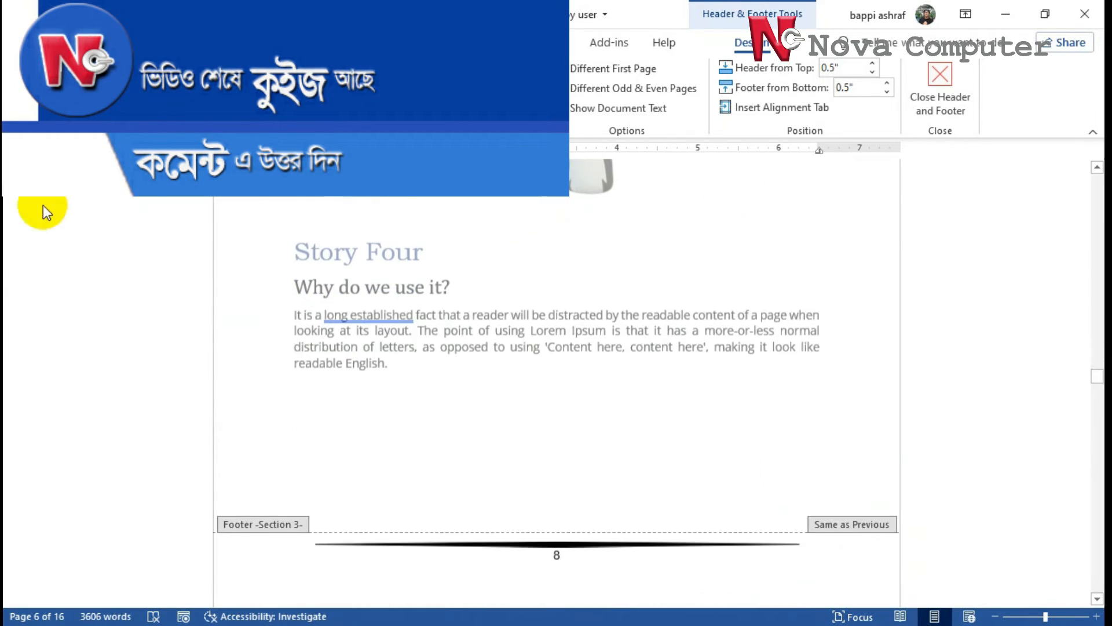
Insert the Accent Bar, Left page number in the page margins and check it on pages 6 and 7
left_click(104, 93)
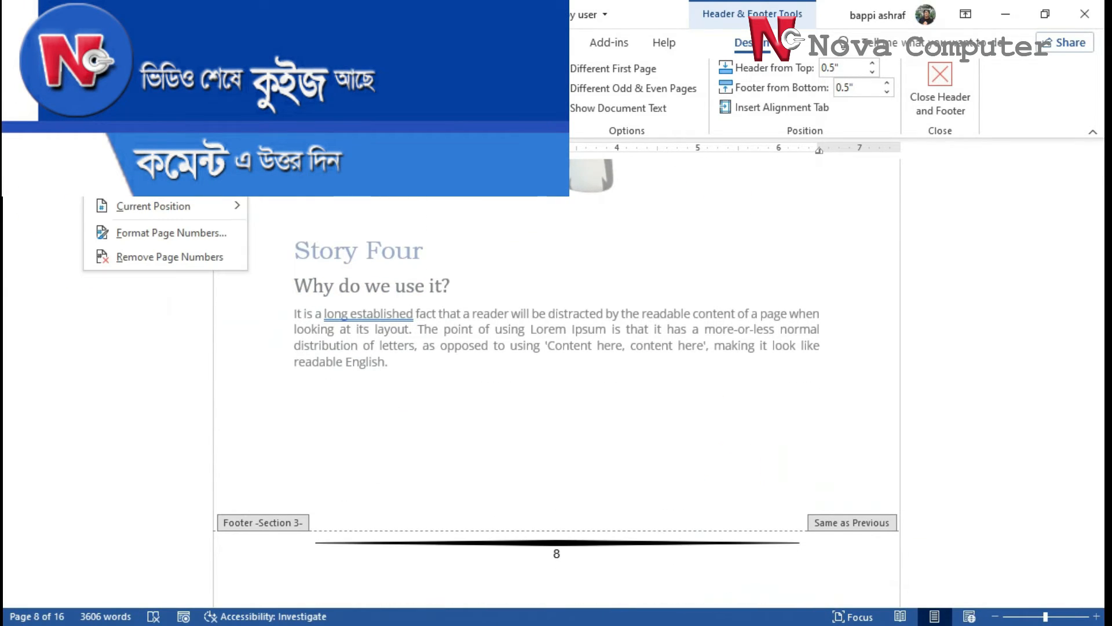
scroll(480, 328, "down", 10)
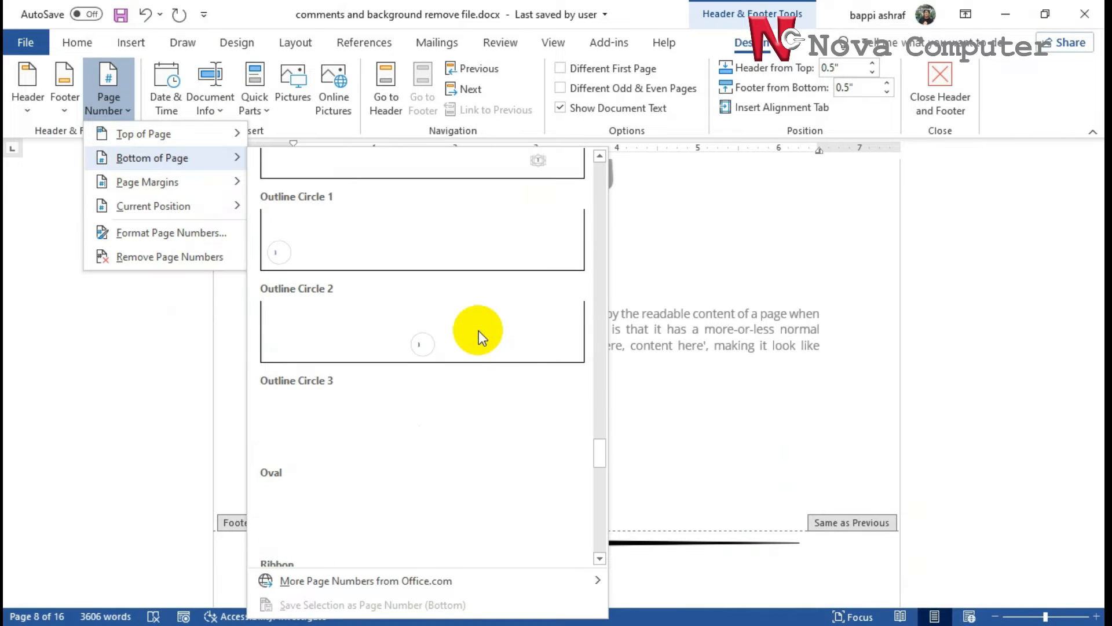
scroll(478, 480, "down", 8)
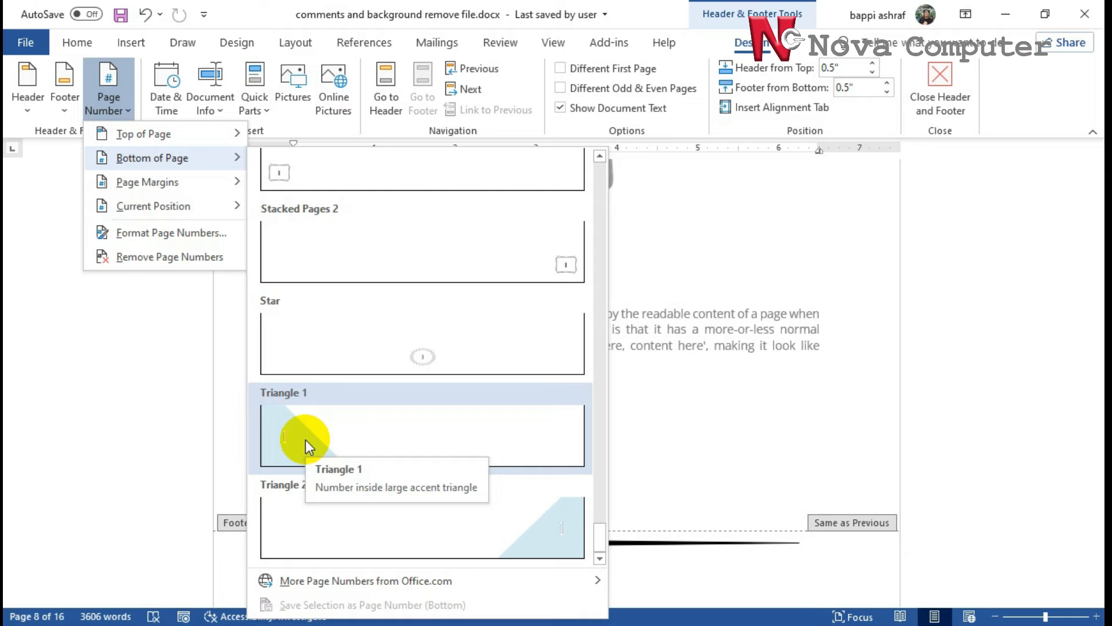
mouse_move(134, 131)
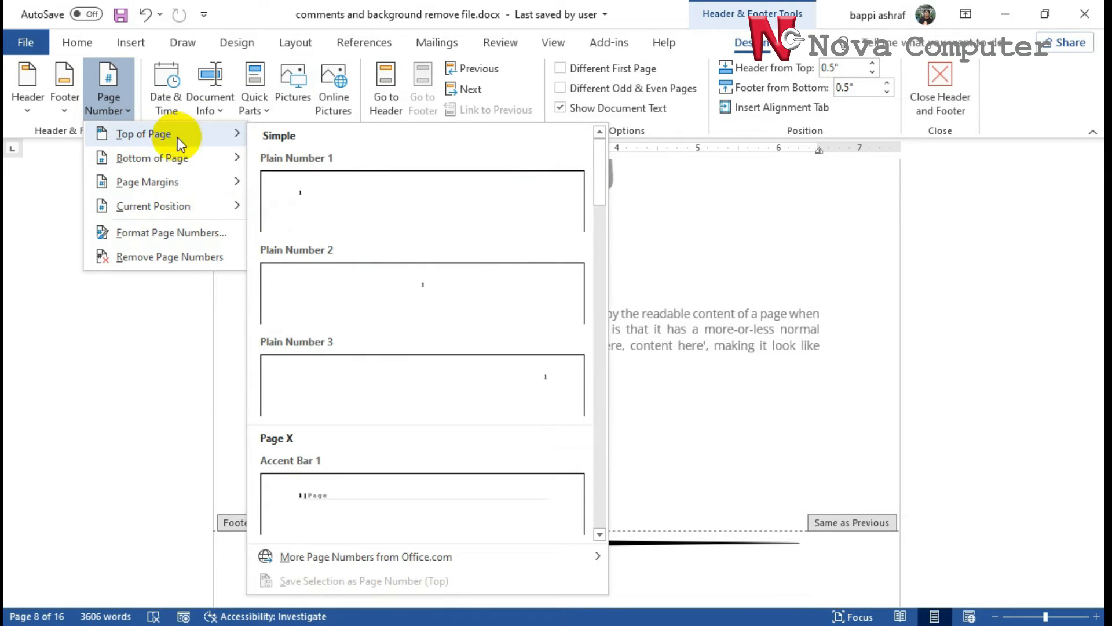
mouse_move(144, 184)
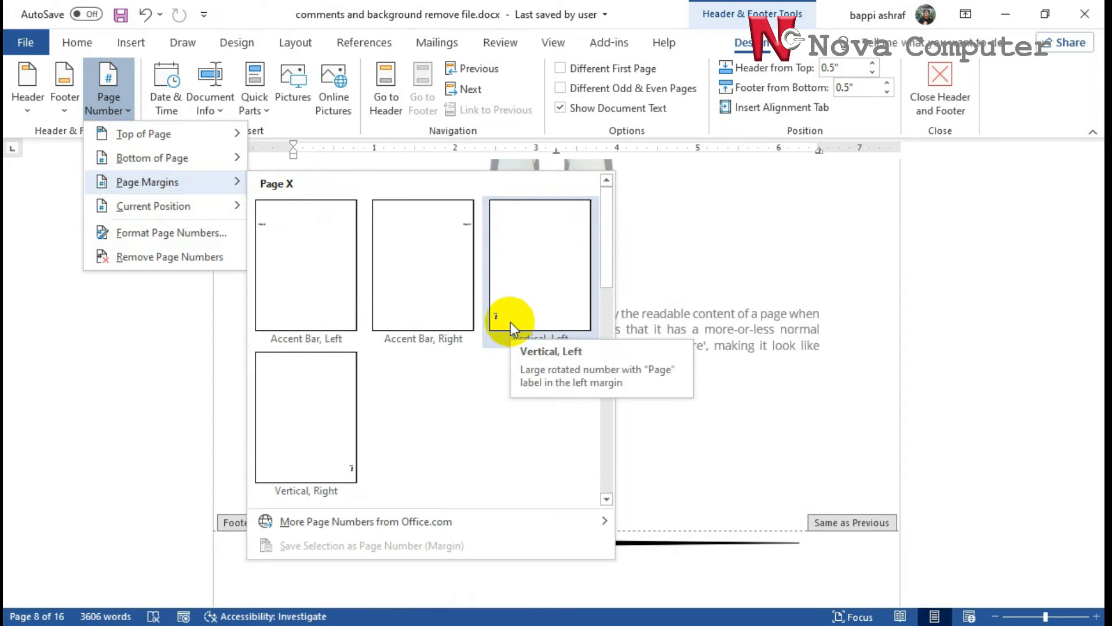
left_click(266, 227)
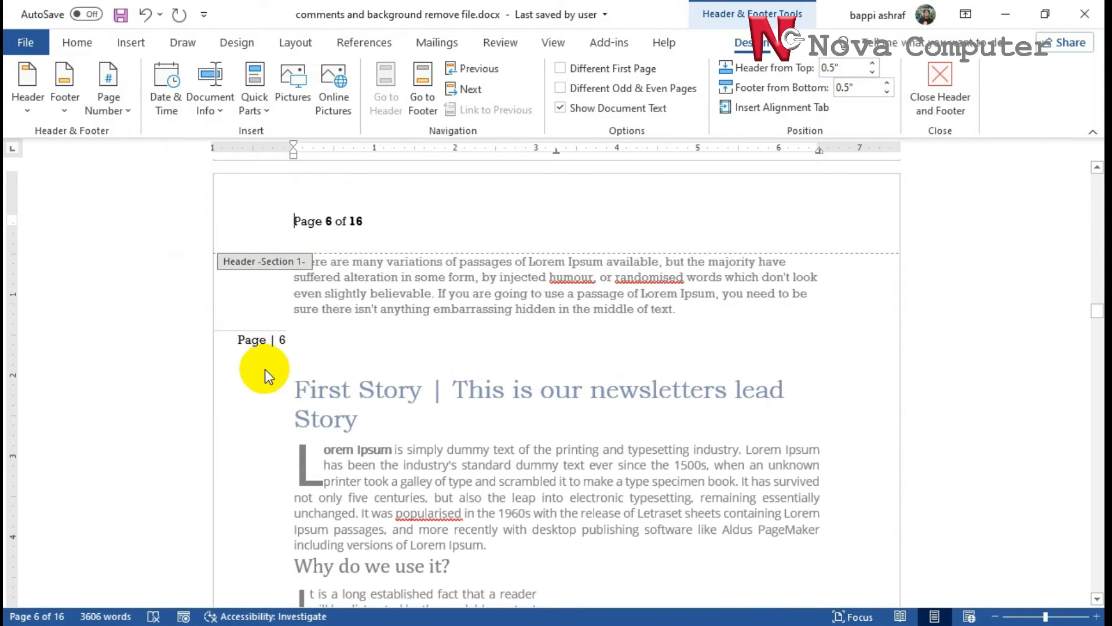
scroll(290, 369, "down", 10)
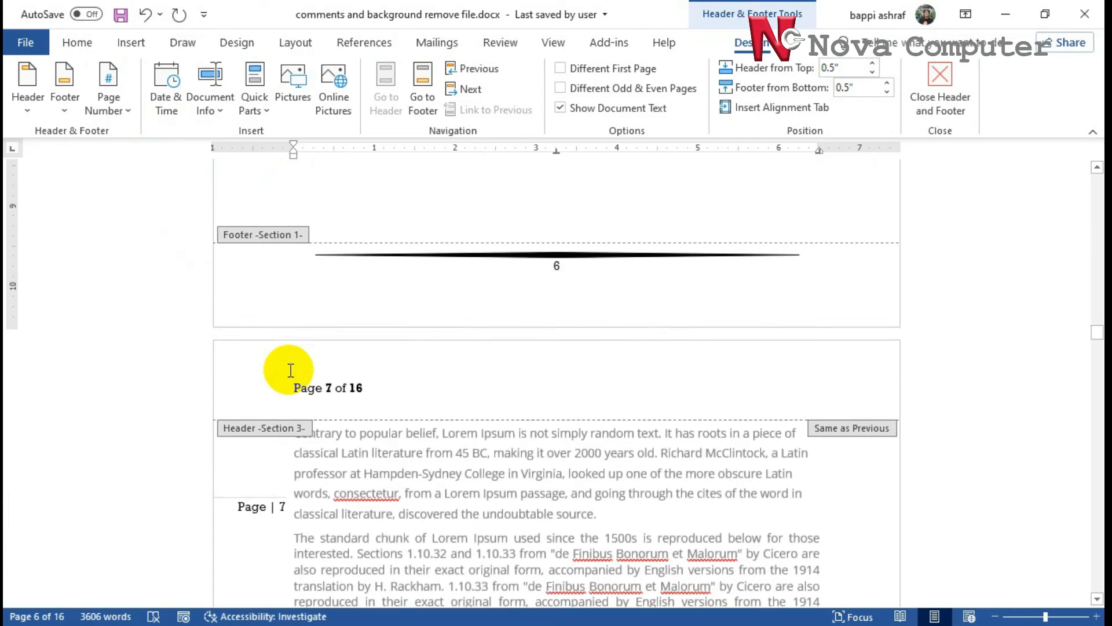
scroll(291, 370, "down", 3)
Change the font of the word Page in page 7's margin page number to SutonnyMJ
left_click(252, 354)
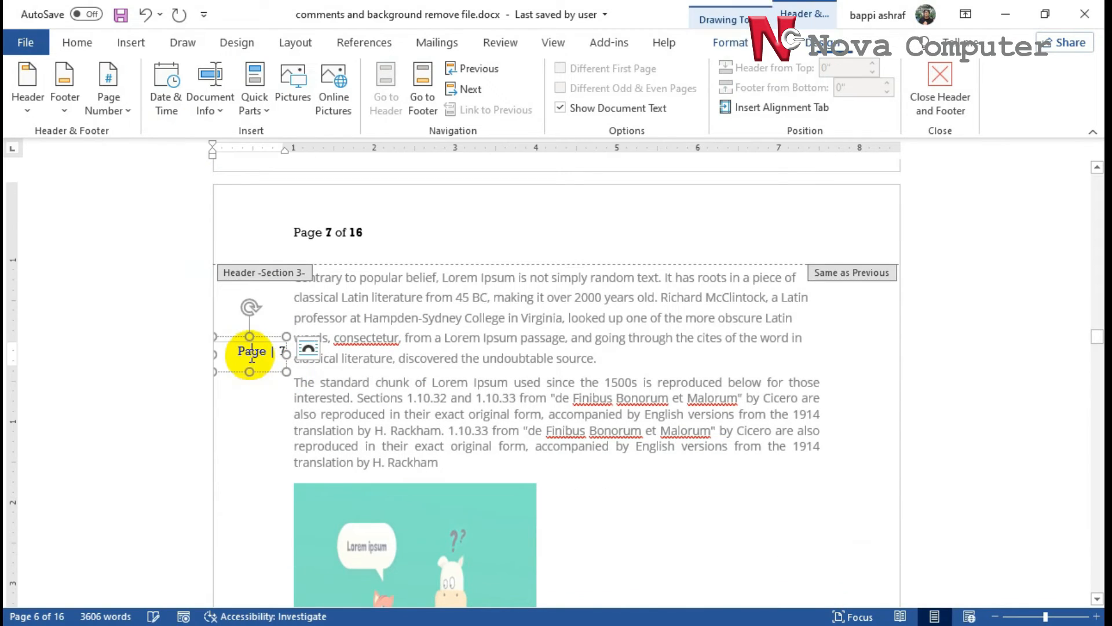
left_click(260, 354)
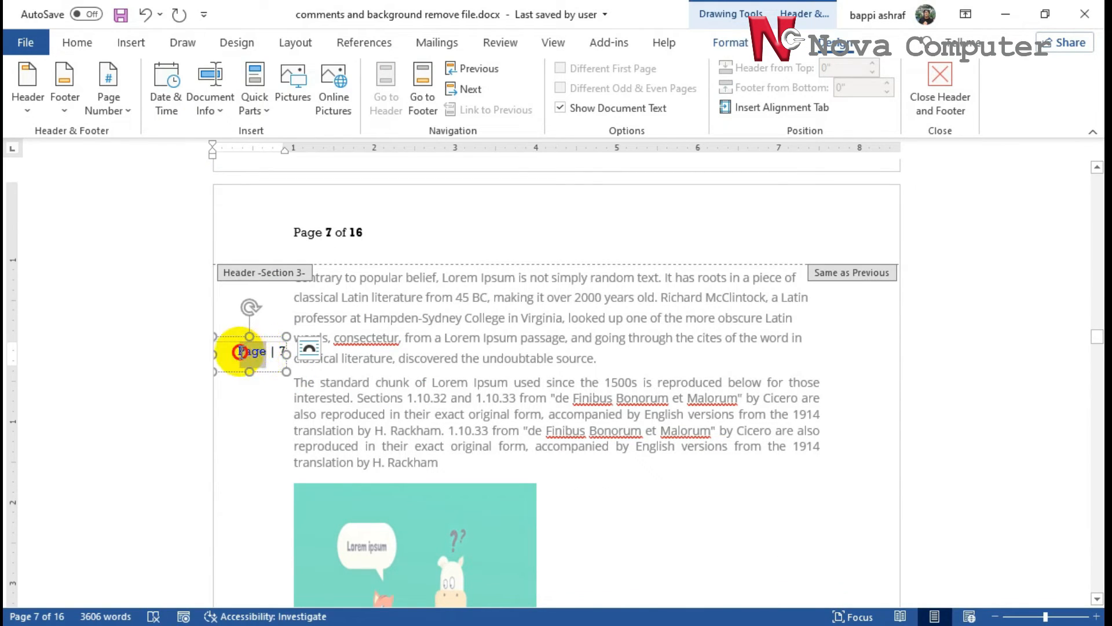
left_click(238, 352)
double_click(251, 352)
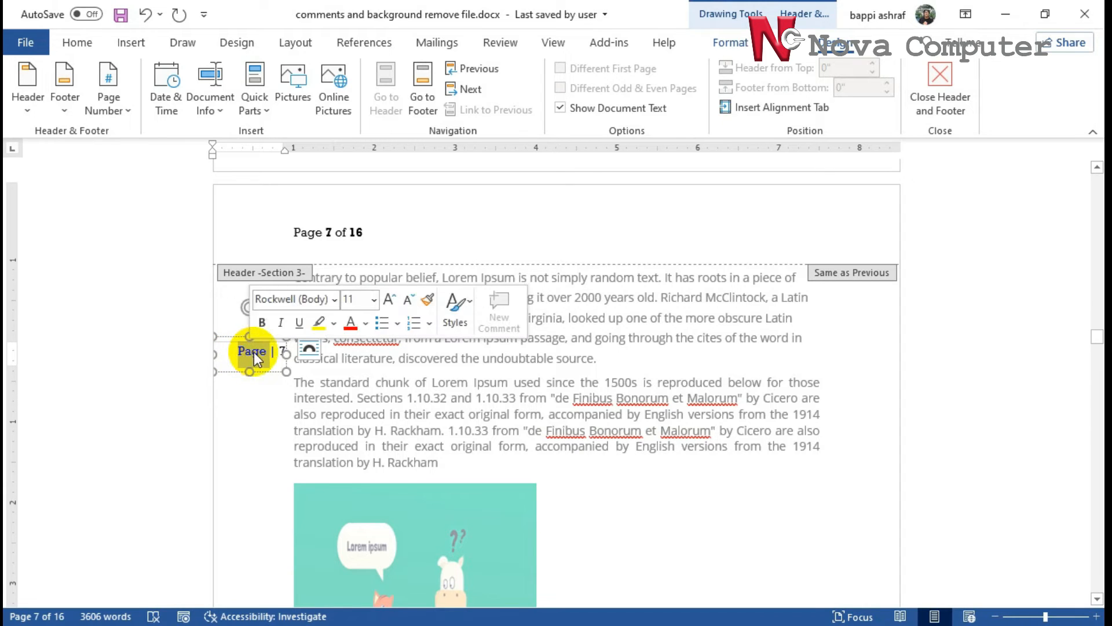
left_click(96, 44)
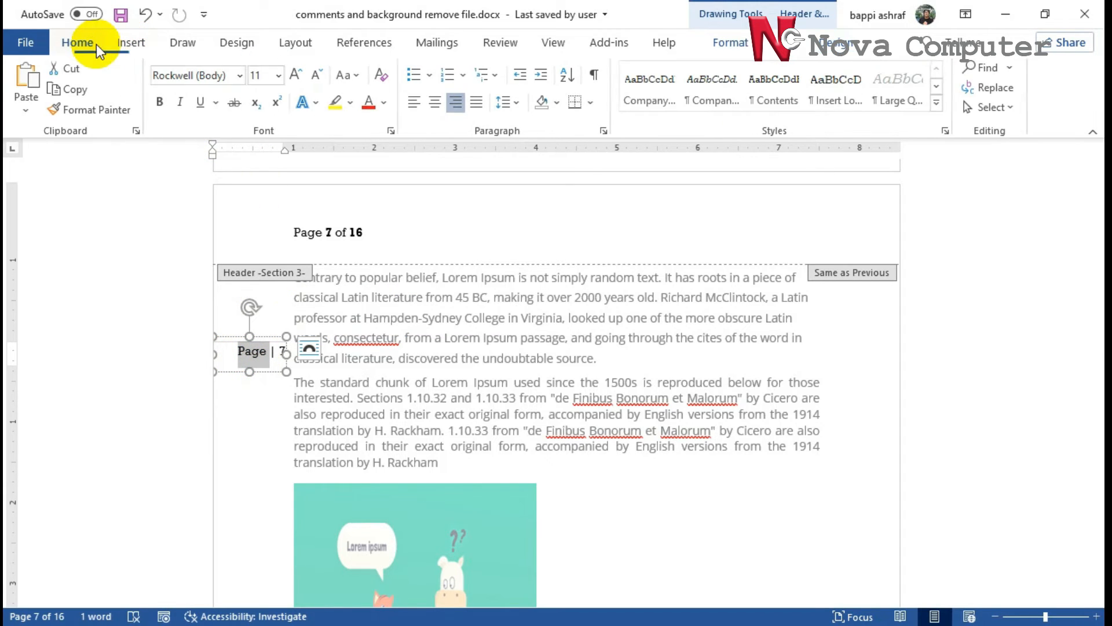
left_click(244, 72)
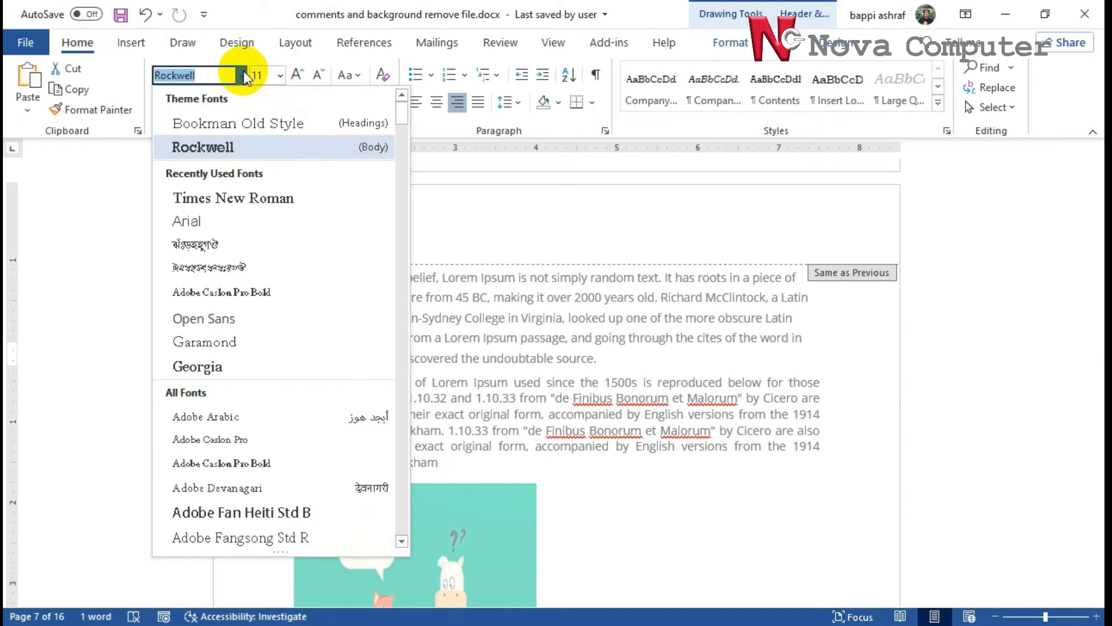
left_click(218, 248)
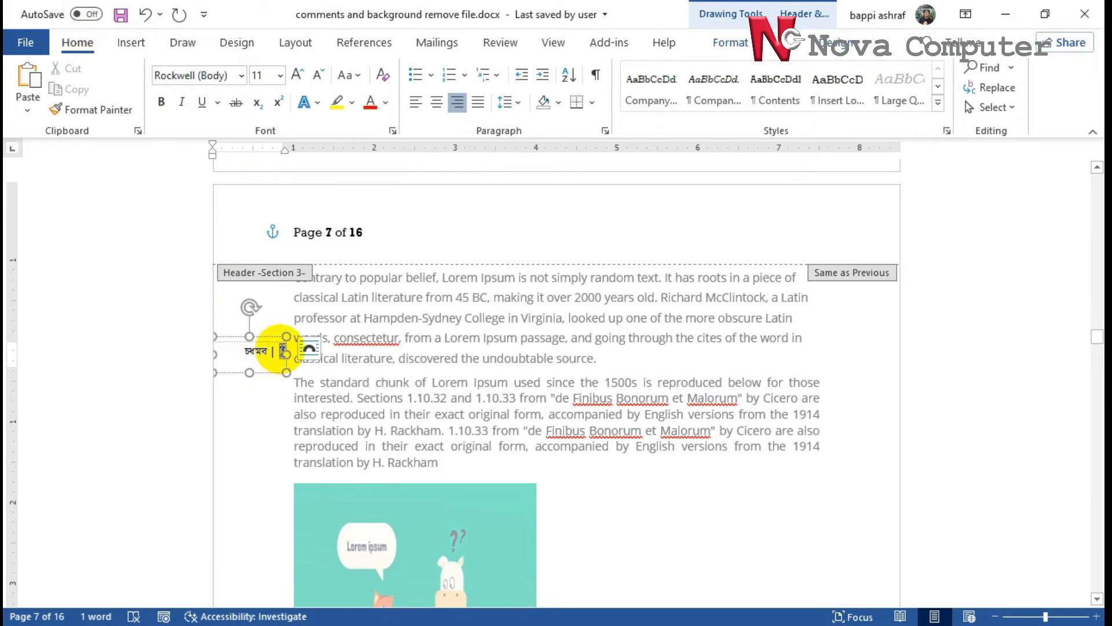
Replace the word before the margin page number with sample characters in the SutonnyMJ font
left_click(284, 349)
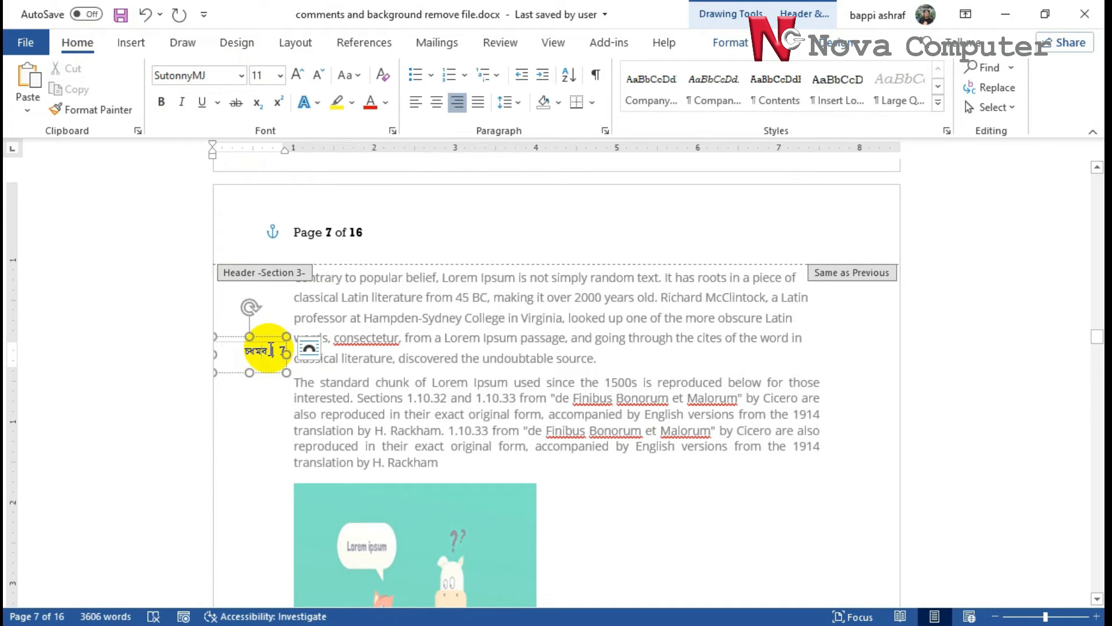
left_click_drag(271, 350, 248, 350)
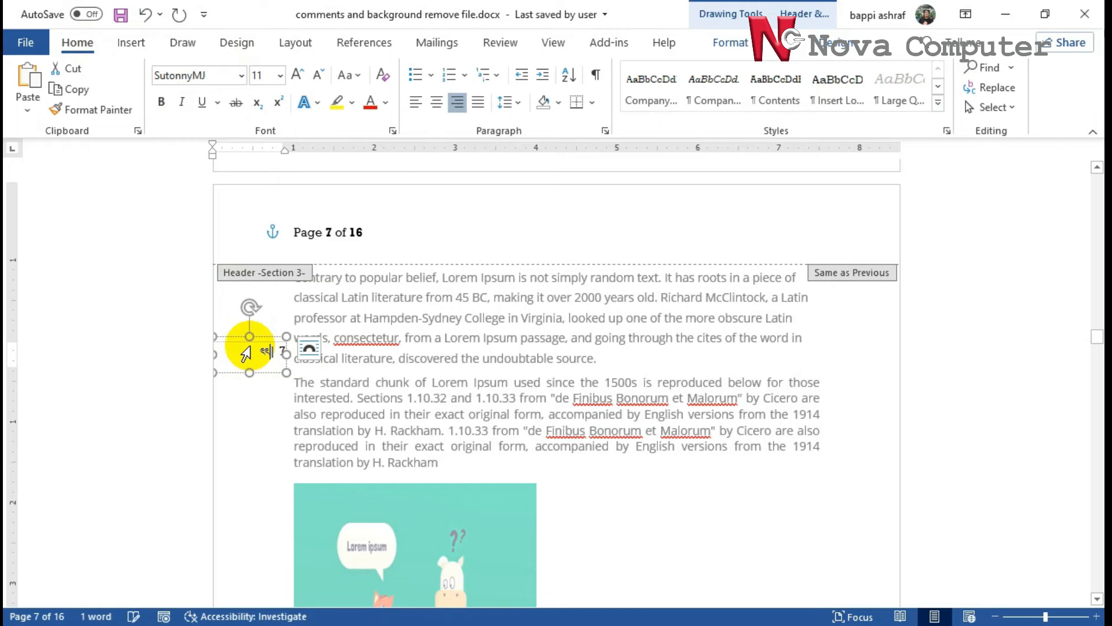
left_click(246, 351)
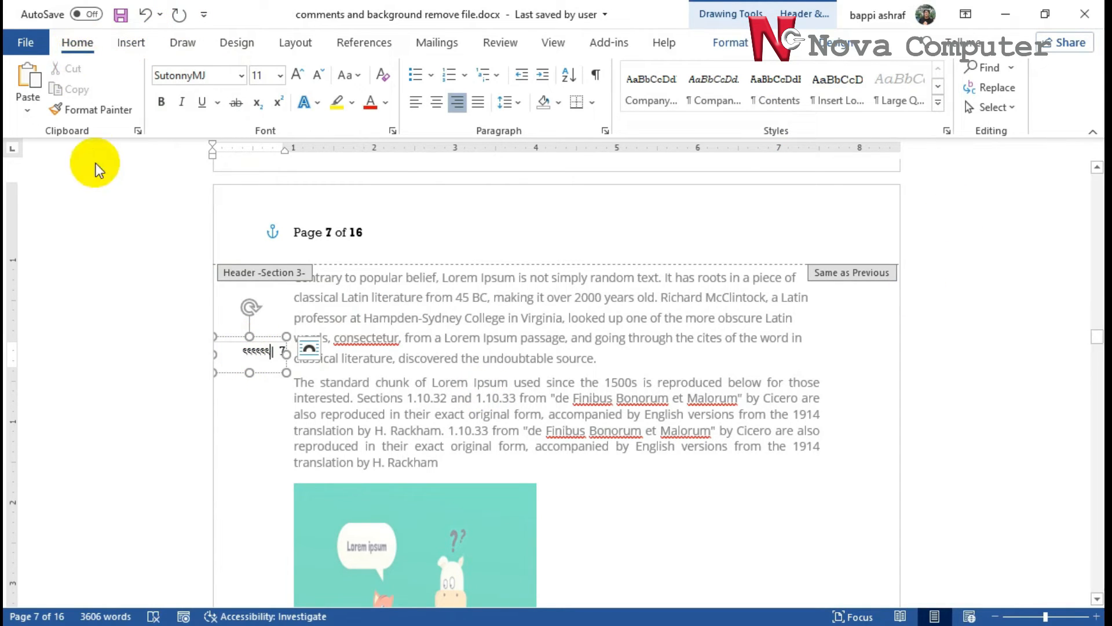
left_click(131, 43)
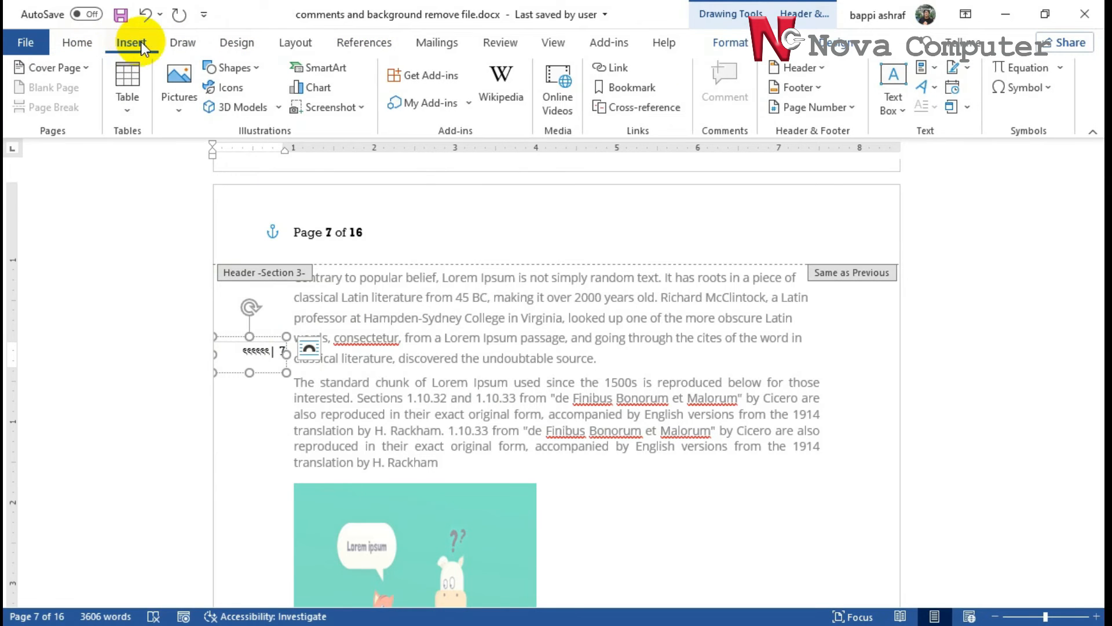
left_click(737, 41)
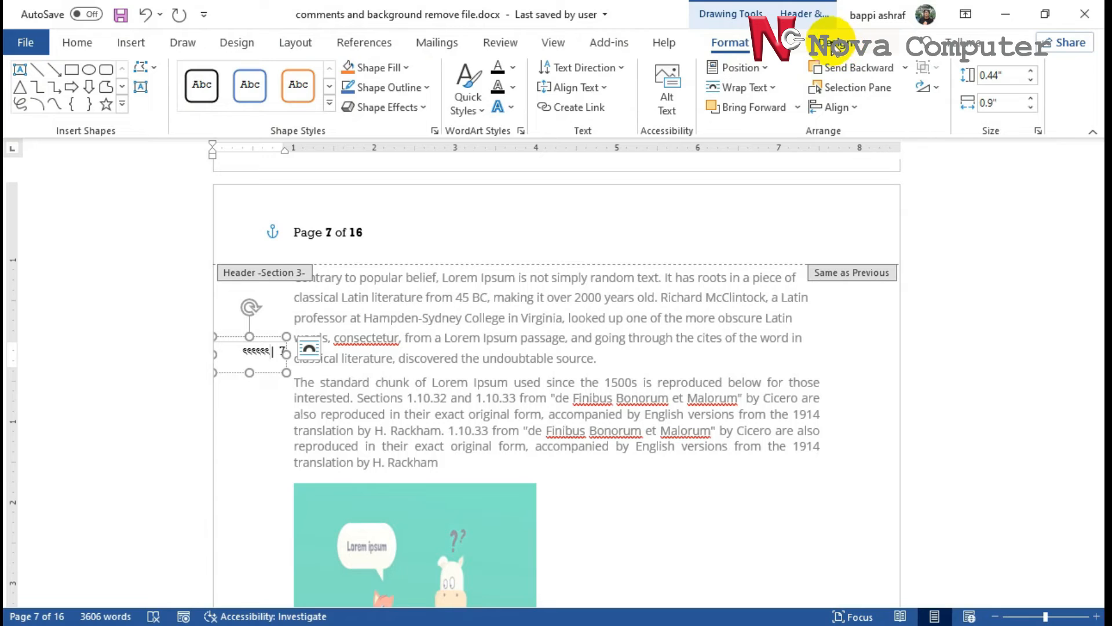
left_click(841, 46)
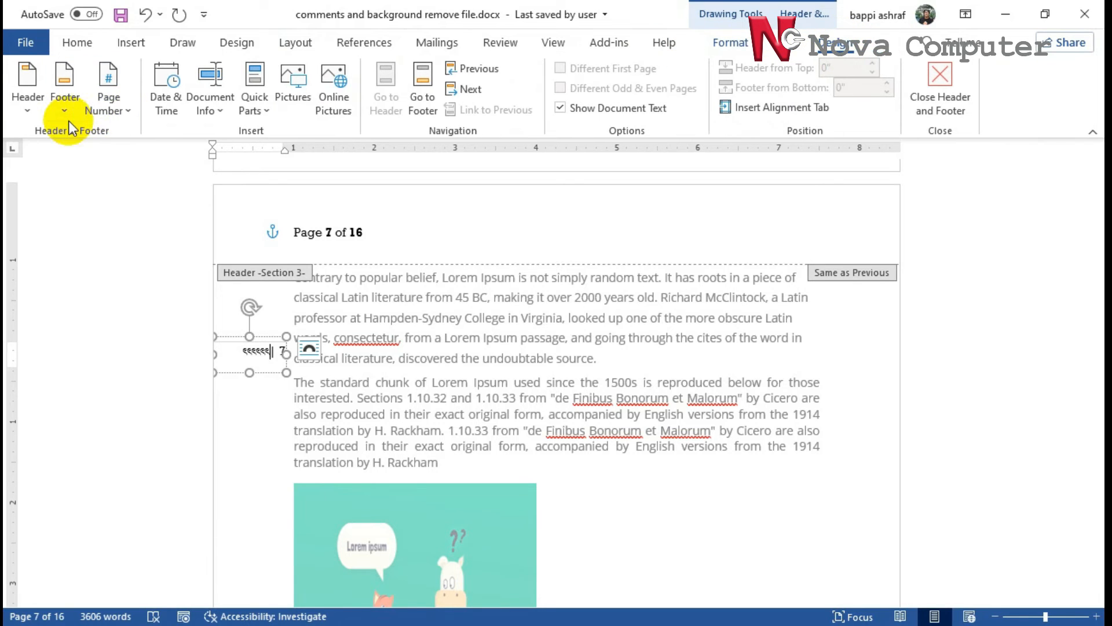
left_click(120, 111)
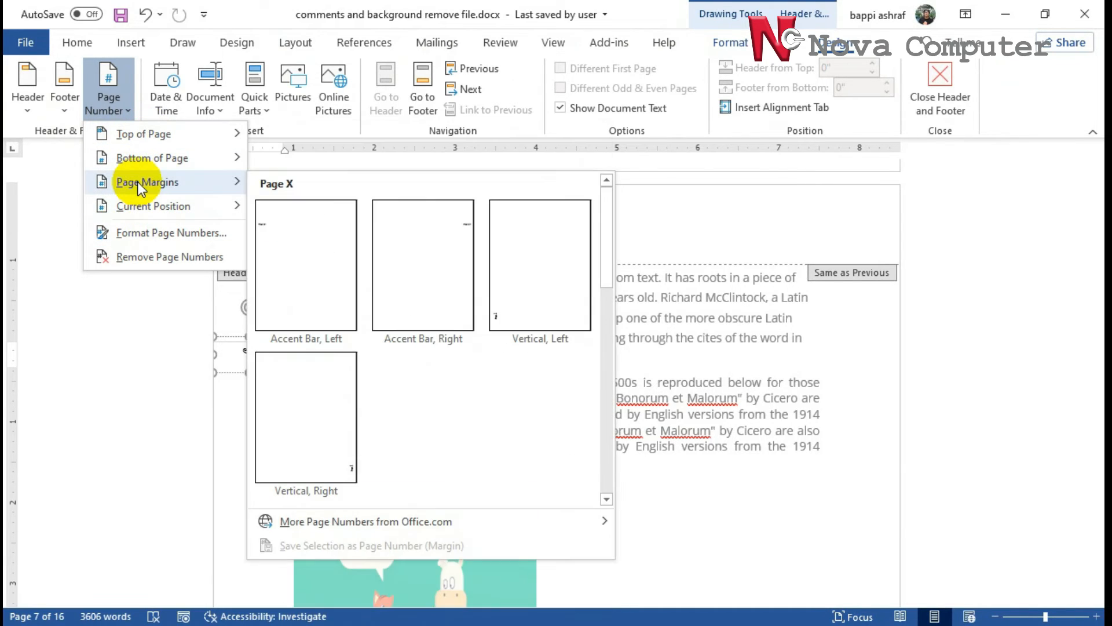
mouse_move(147, 212)
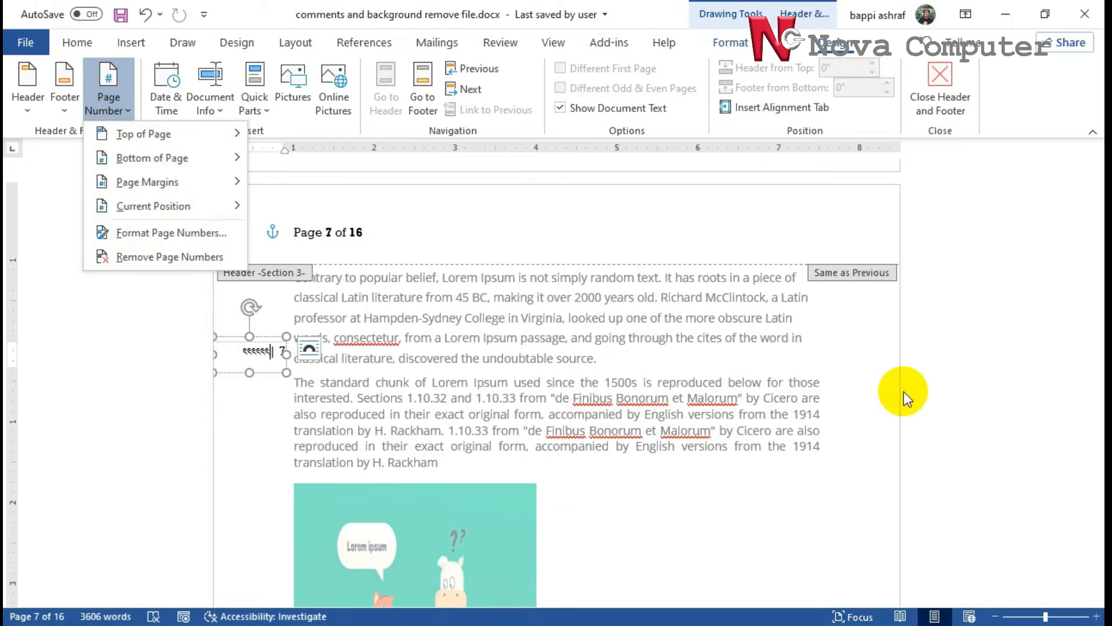
left_click(888, 352)
Format page 7's header page number as - 1 -, - 2 -, - 3 - and start that section's numbering at 51
left_click(320, 221)
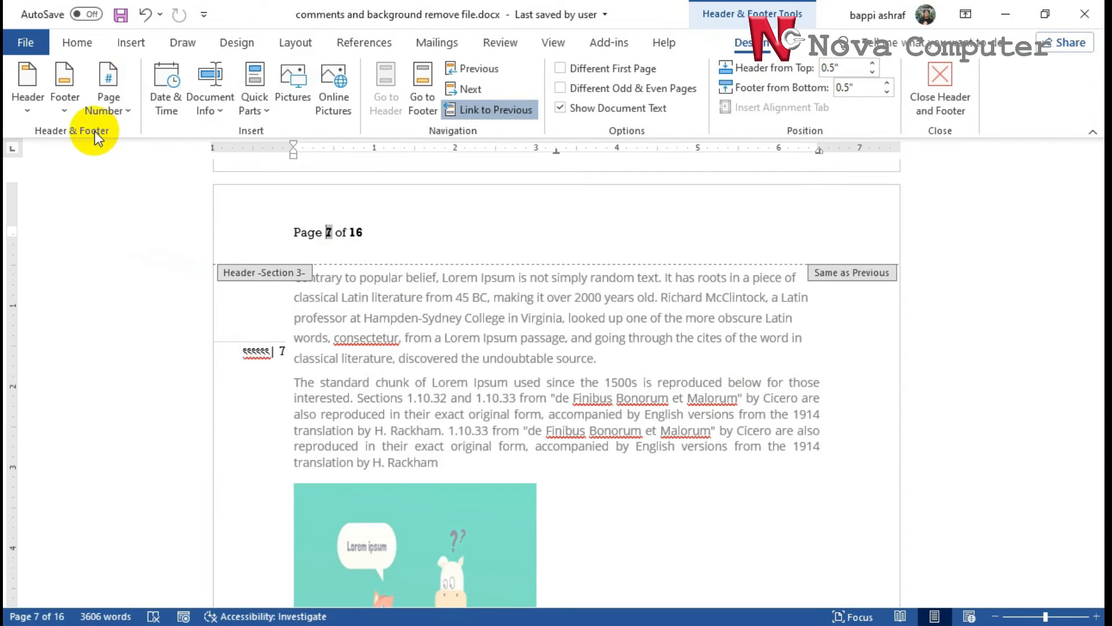
left_click(123, 110)
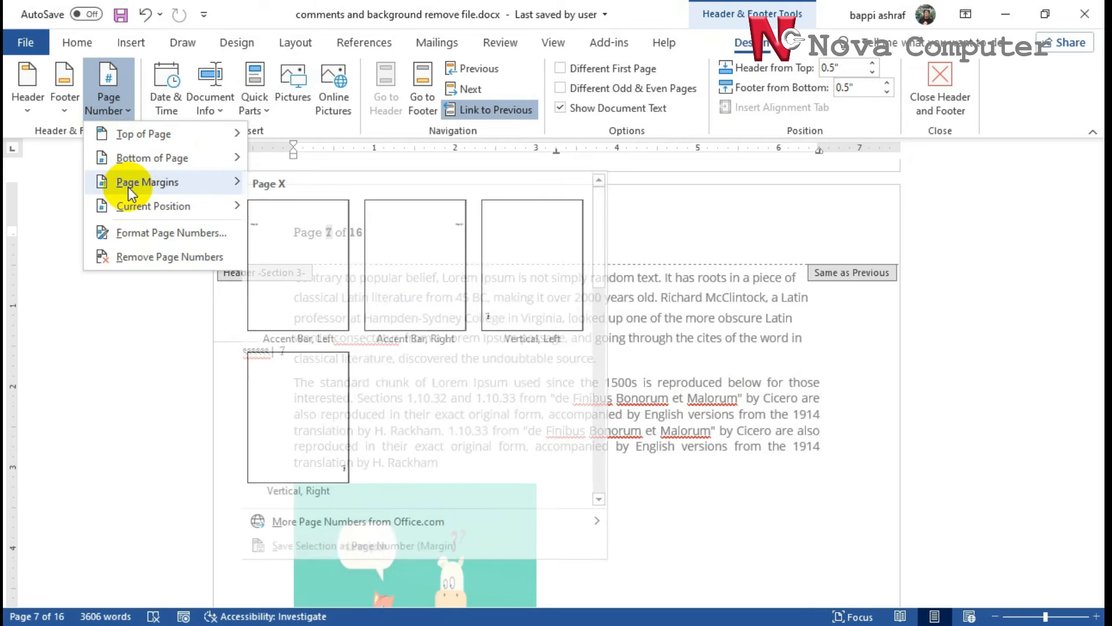
left_click(133, 232)
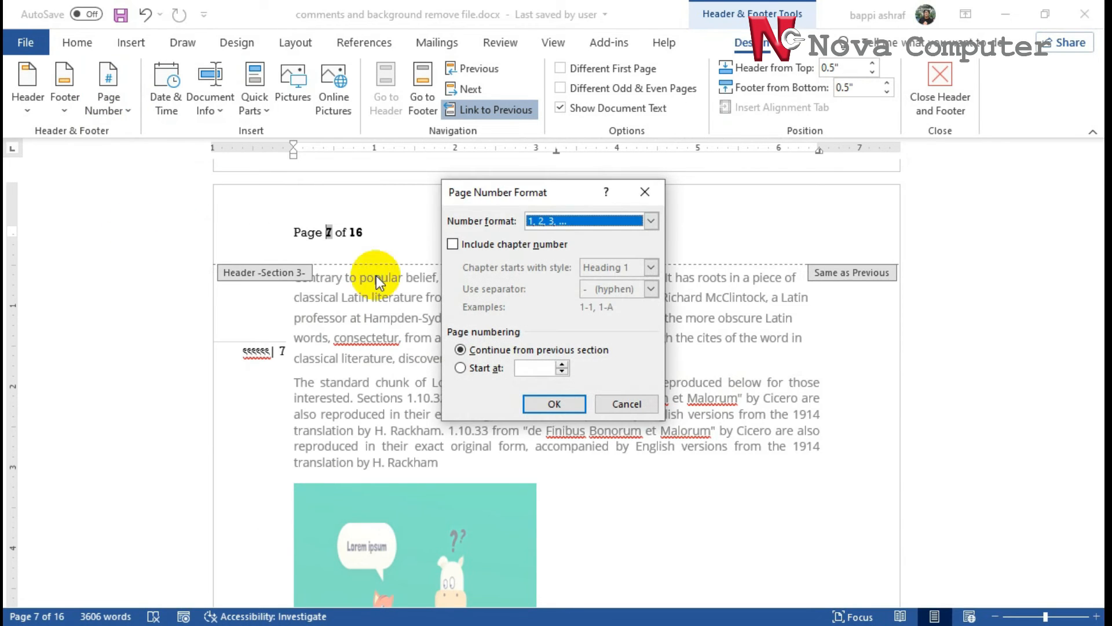
left_click_drag(538, 192, 664, 190)
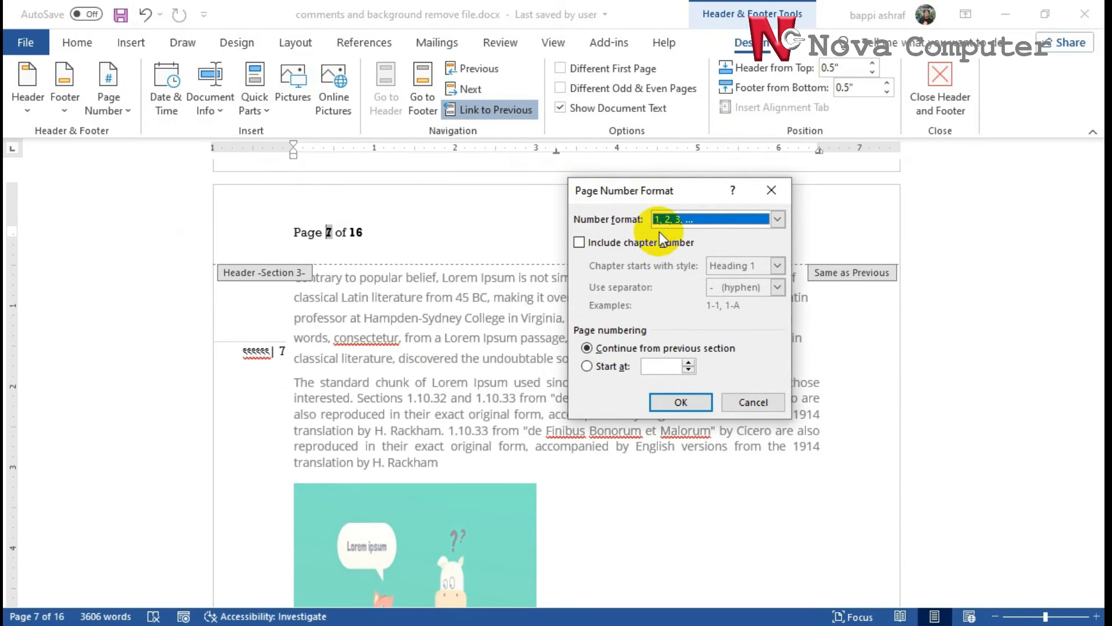
left_click(752, 220)
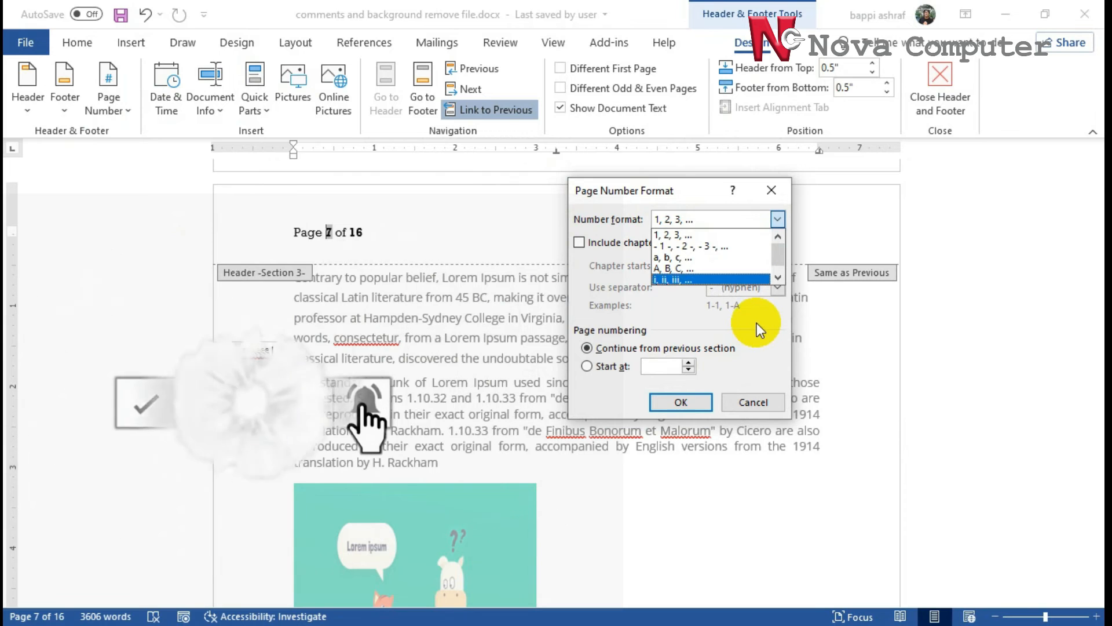
left_click(666, 246)
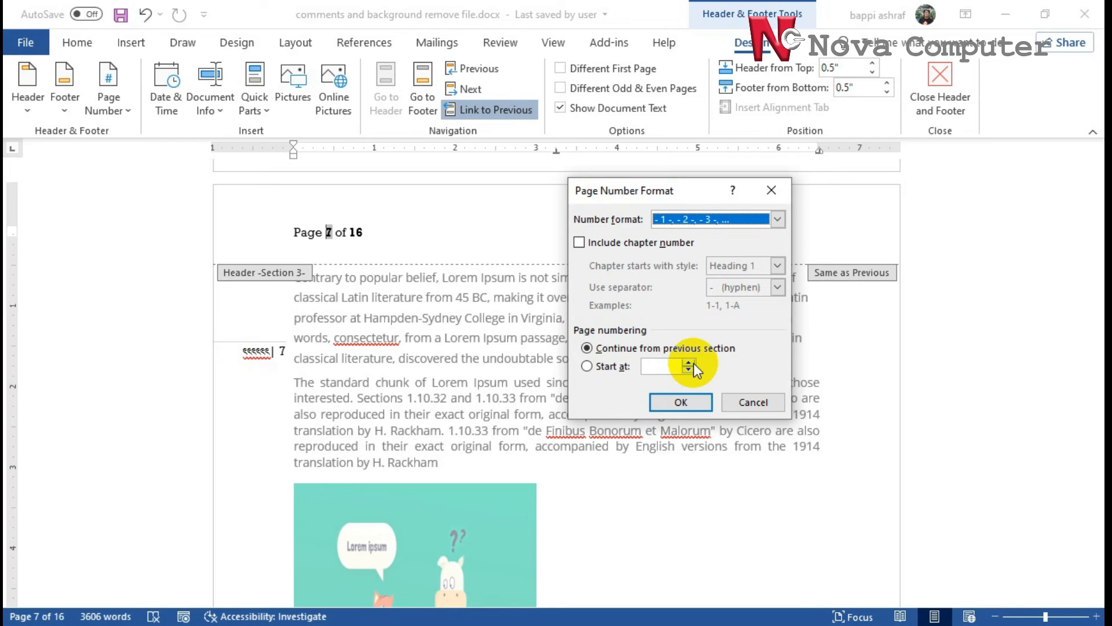
left_click(672, 366)
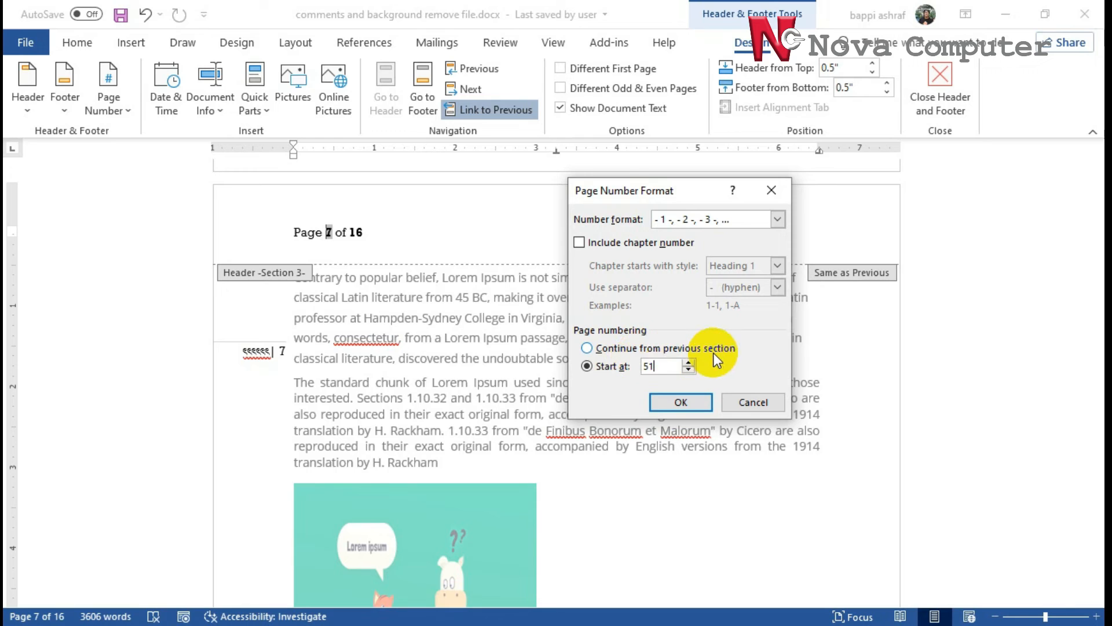
left_click(680, 403)
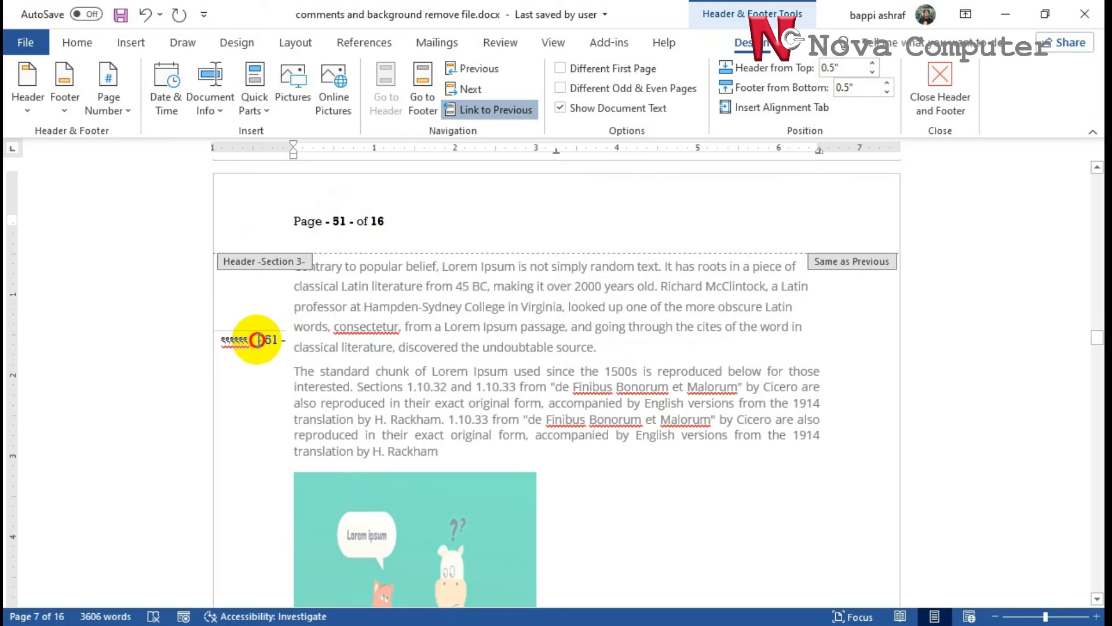
Examine the header, footer and margin page numbers on page 7 and the pages before it
left_click(258, 340)
scroll(458, 313, "up", 3)
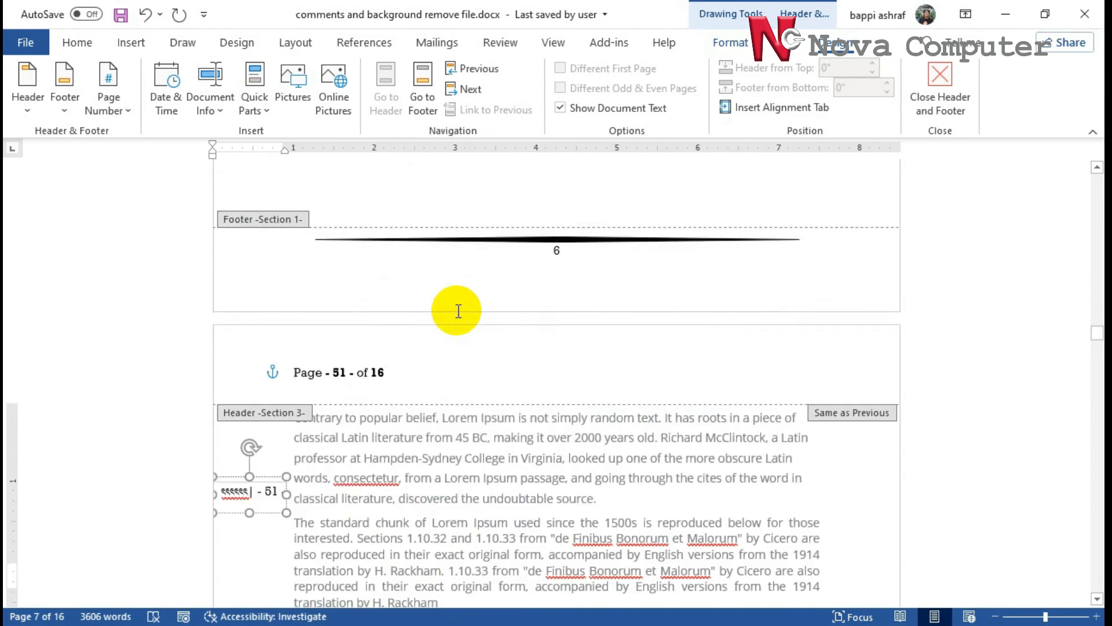
scroll(458, 312, "up", 15)
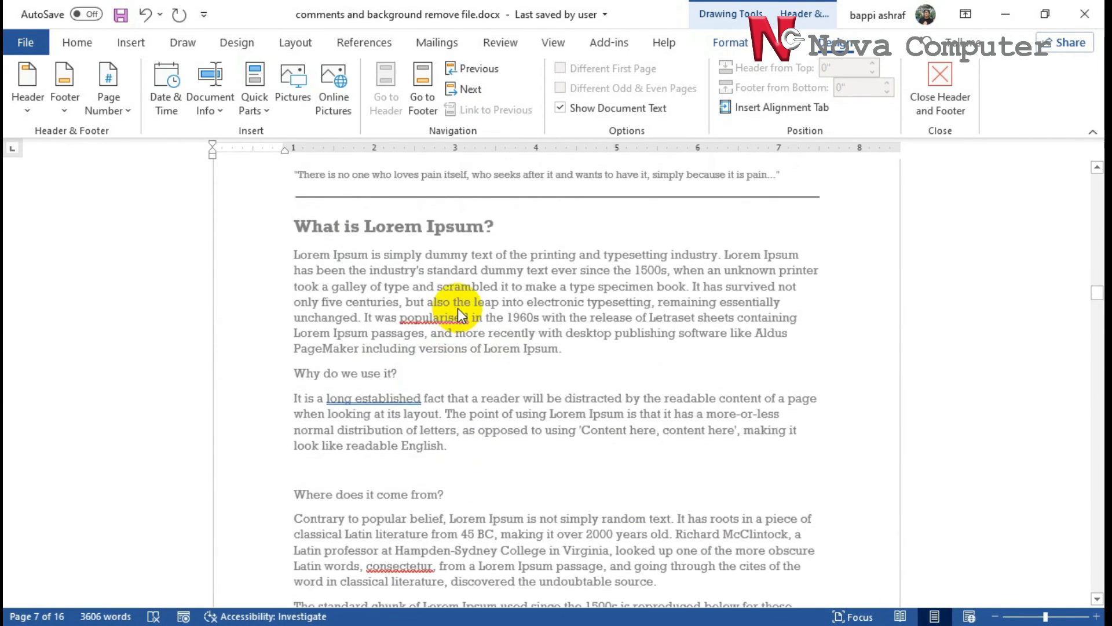
scroll(457, 311, "up", 1)
scroll(456, 321, "down", 12)
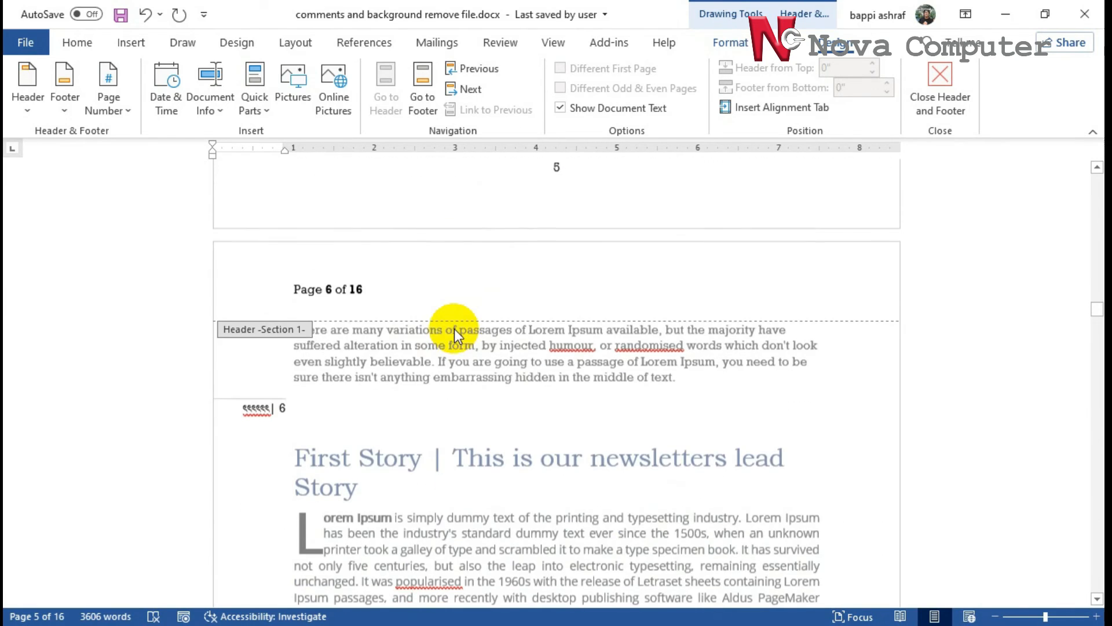
scroll(455, 330, "down", 12)
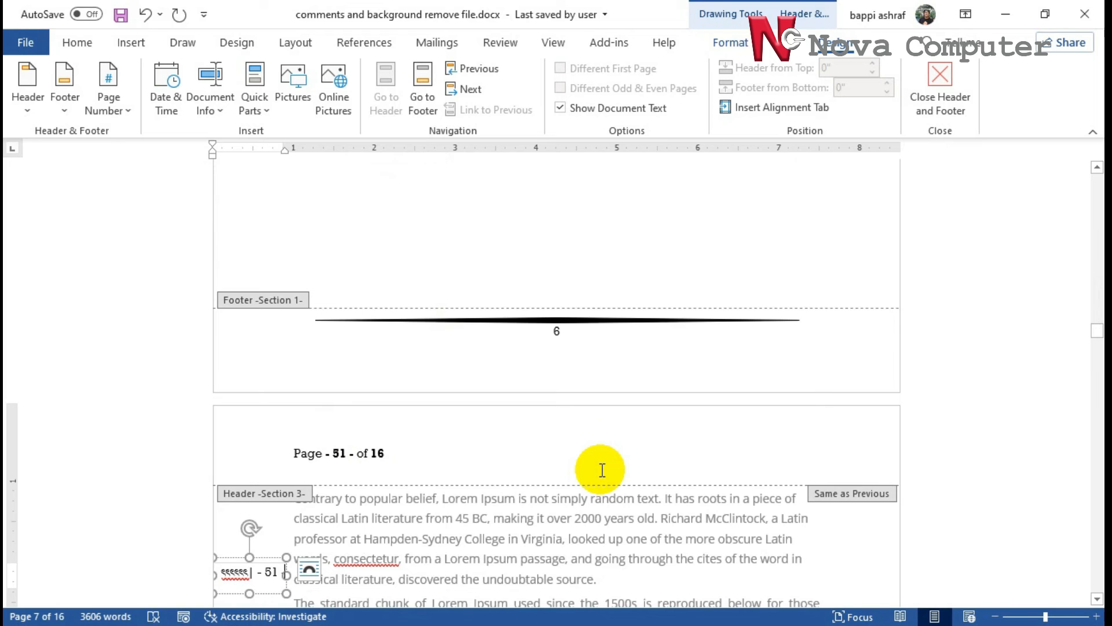
Choose the a, b, c number format for the page number in page 1's header and set the numbering to start at a
left_click_drag(1087, 325, 1079, 164)
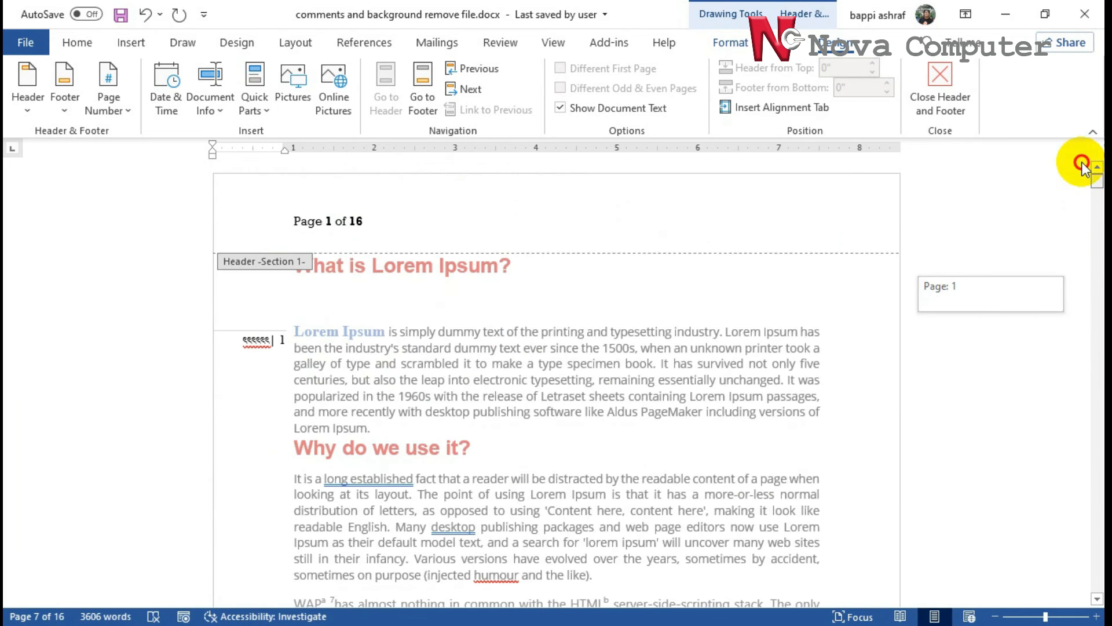
left_click(331, 222)
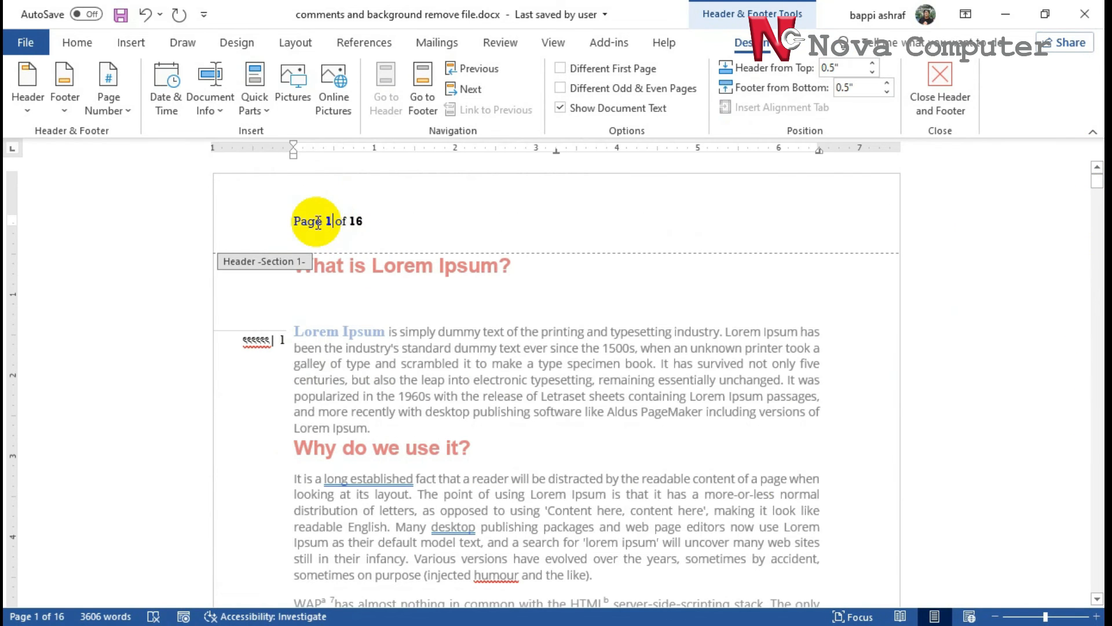
double_click(329, 219)
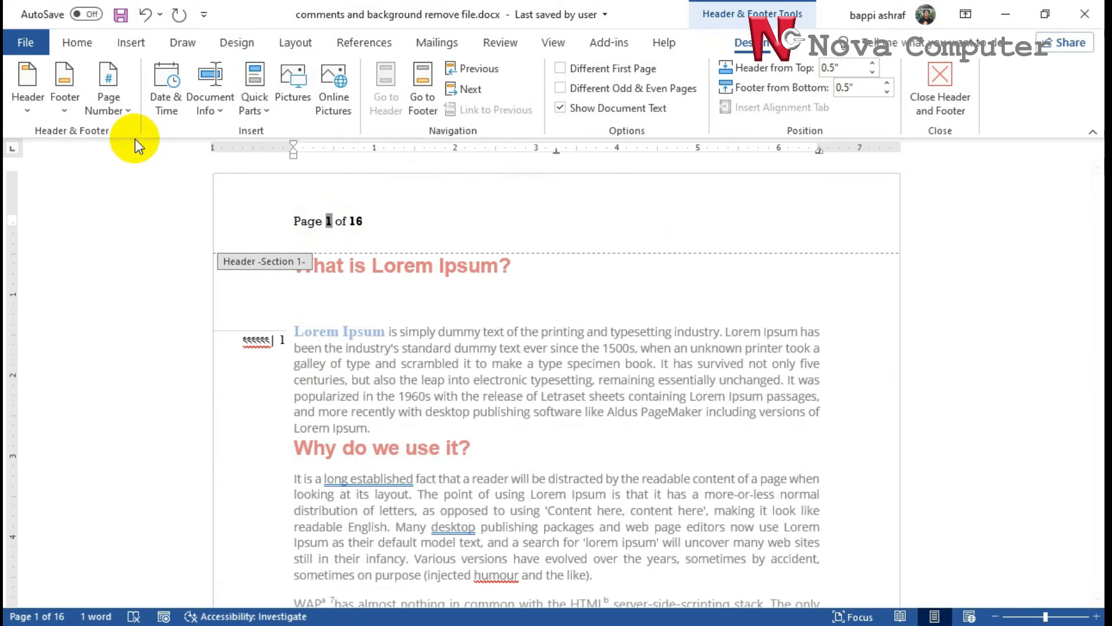
left_click(108, 103)
left_click(165, 234)
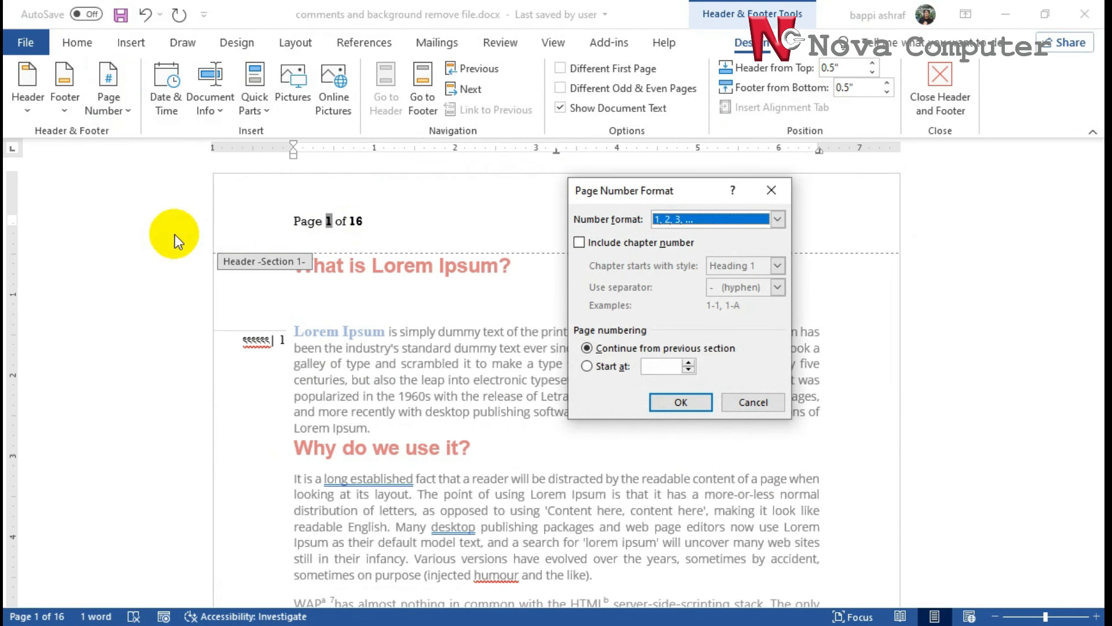
left_click(776, 219)
left_click(691, 262)
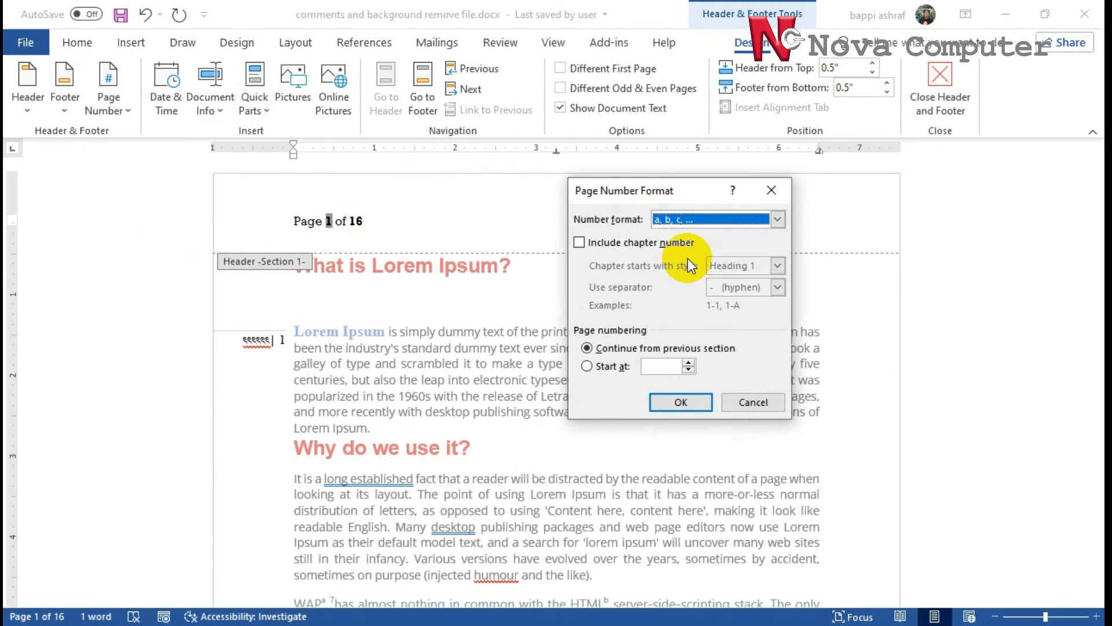
left_click(672, 363)
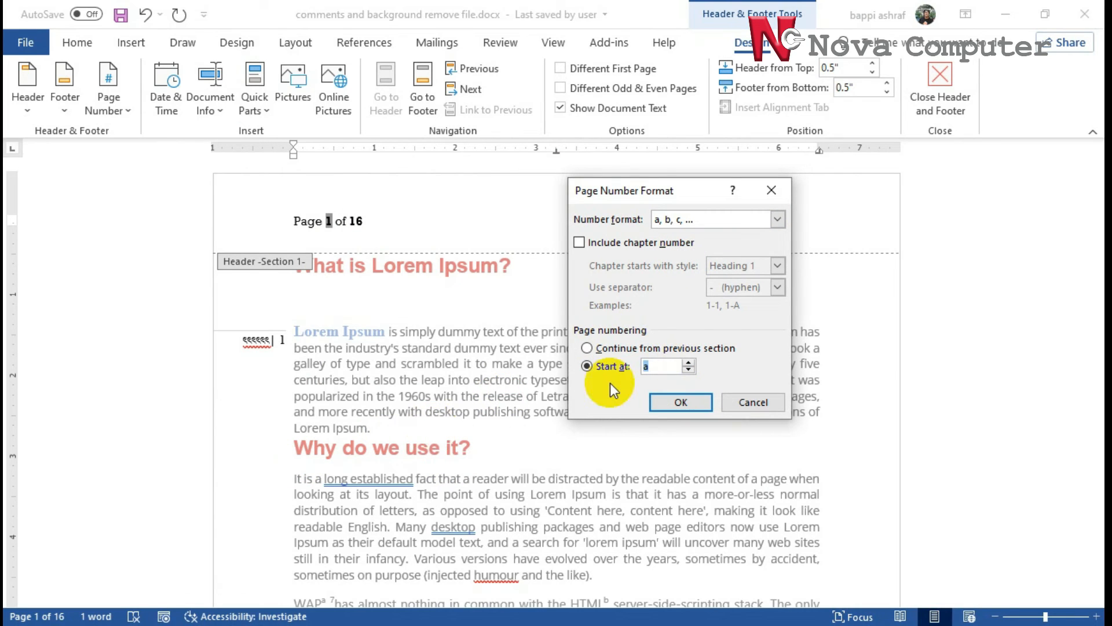
Switch the first section's number format to A, B, C, apply it, and check the page numbers on the following pages
left_click(777, 219)
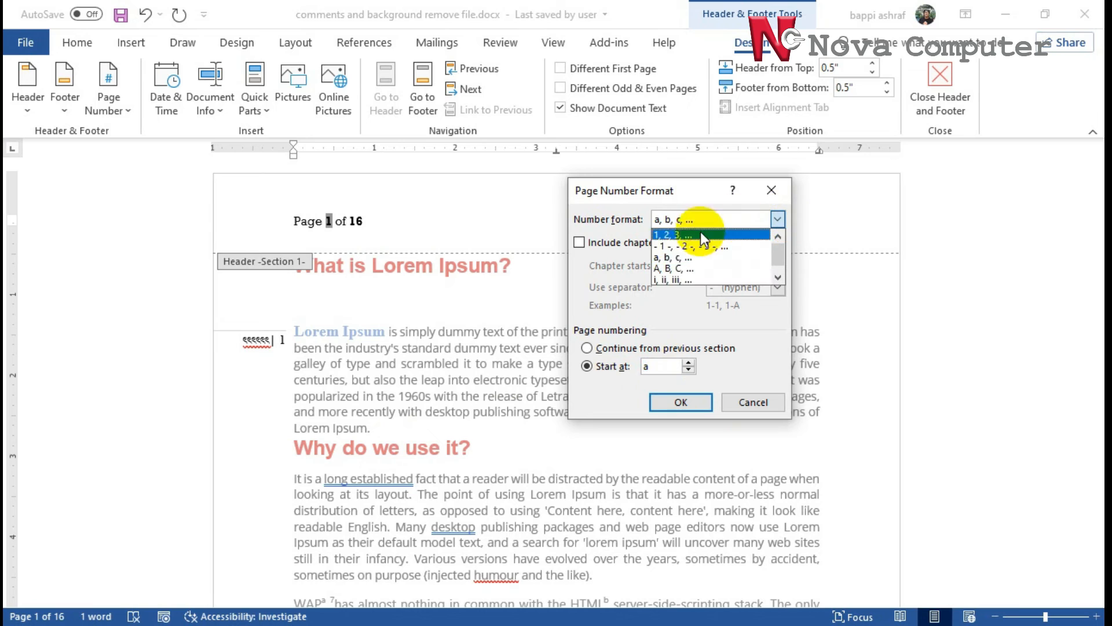
left_click(678, 272)
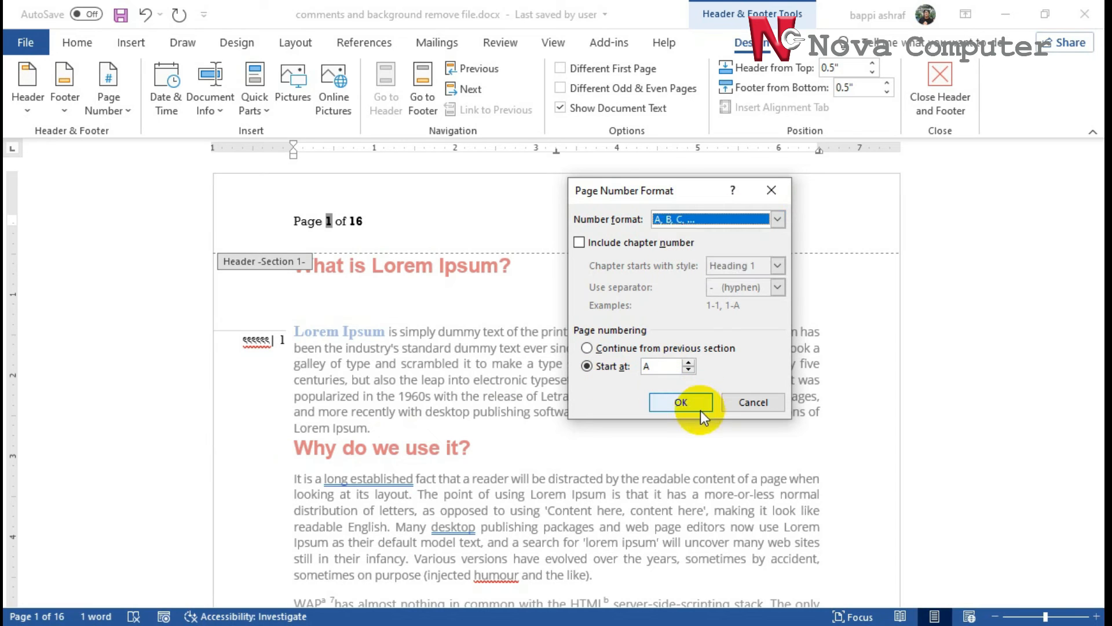
left_click(682, 402)
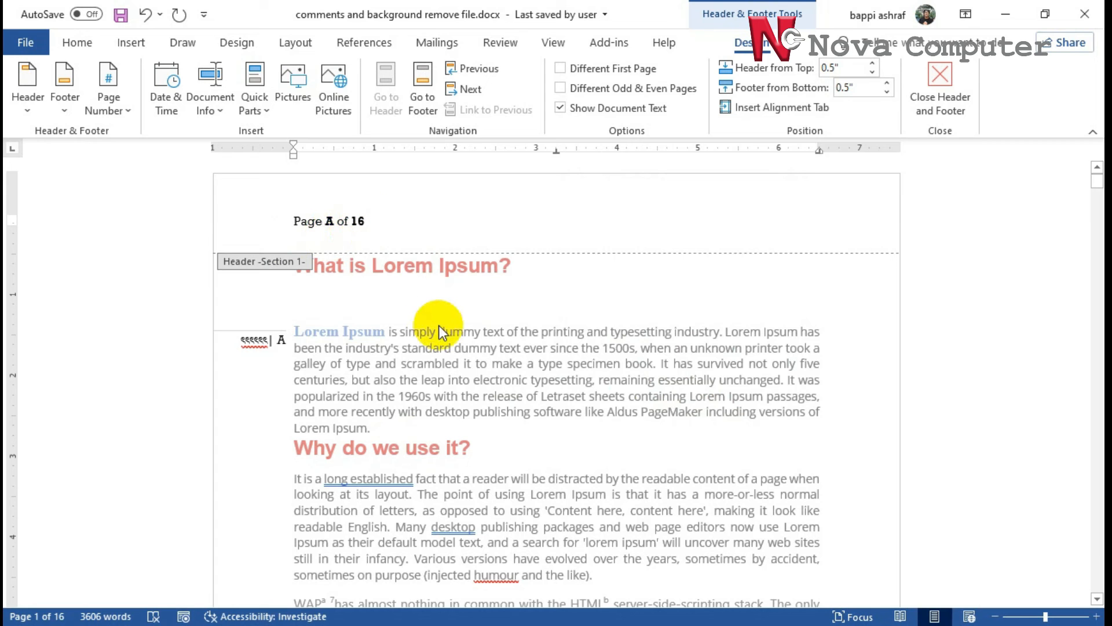
scroll(387, 384, "down", 15)
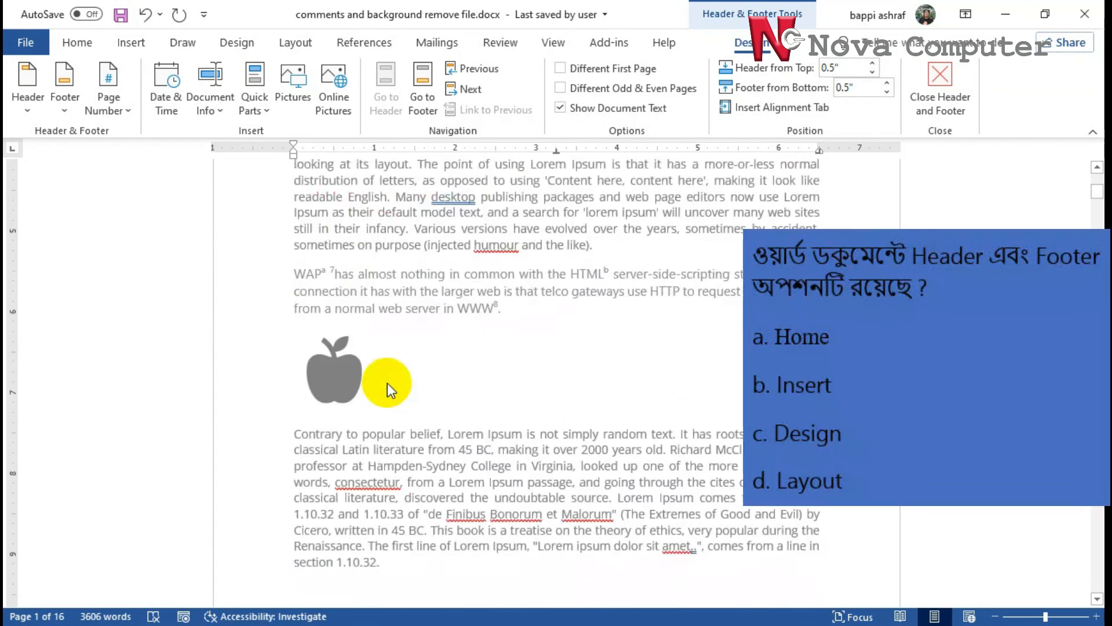
scroll(388, 386, "down", 10)
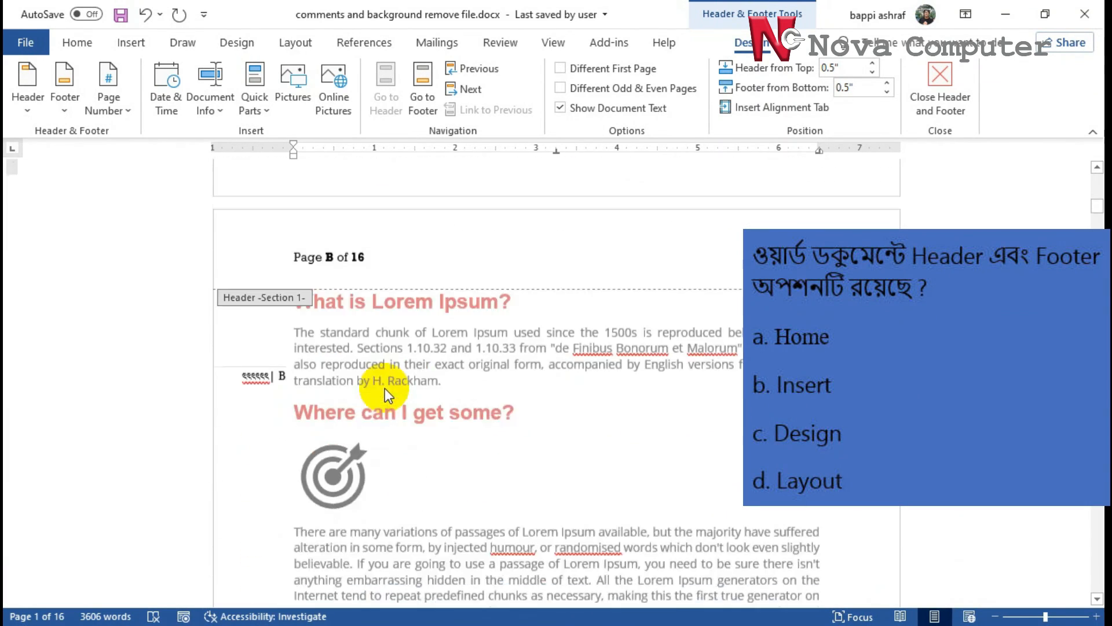
scroll(384, 391, "down", 7)
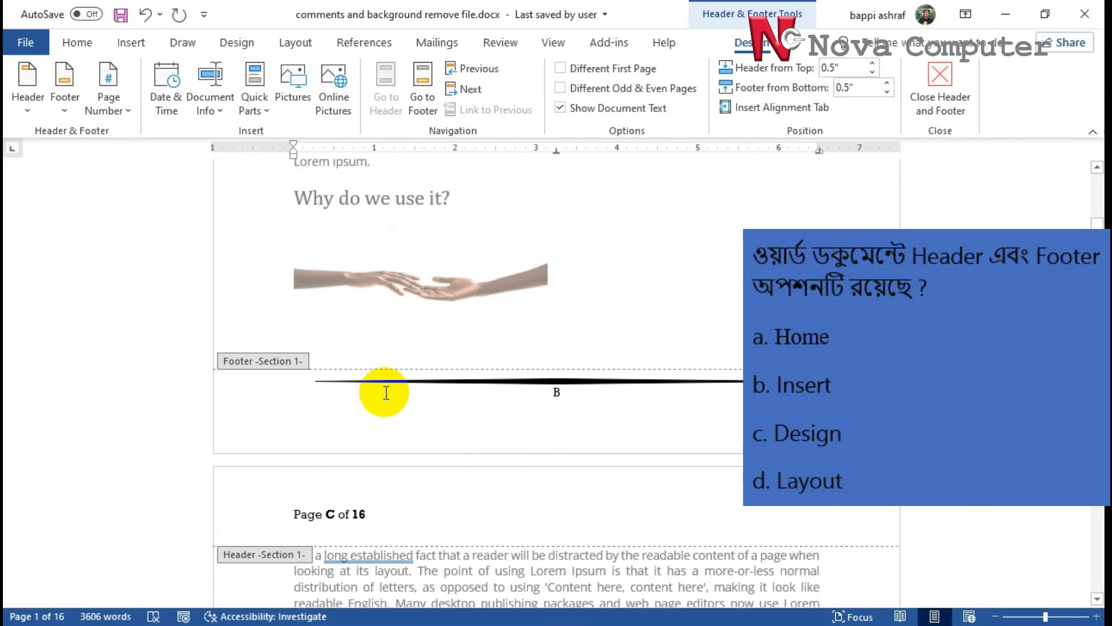